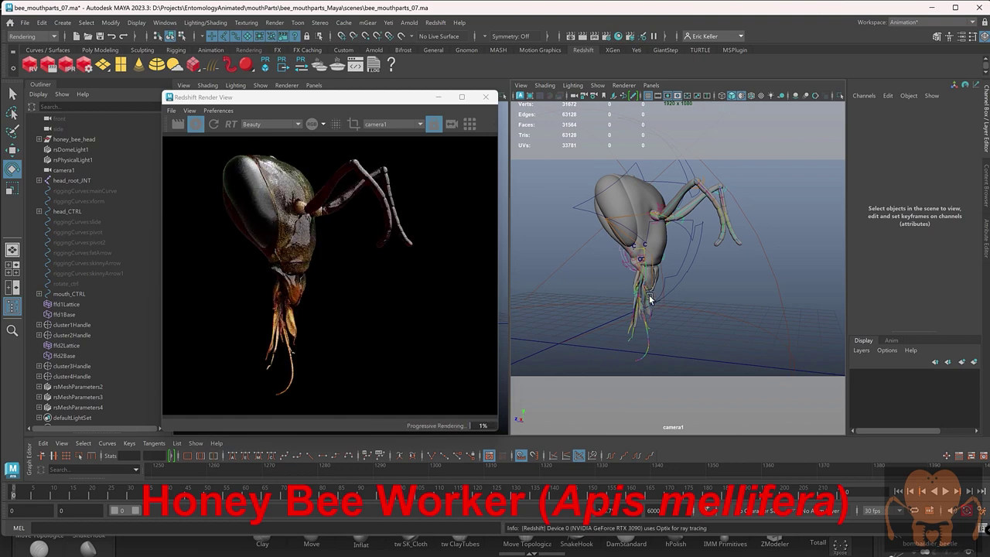
Examine the rendered honey bee head and its extended mouthparts up close from the side and from behind through camera1.
alt+right_drag(656, 299, 707, 251)
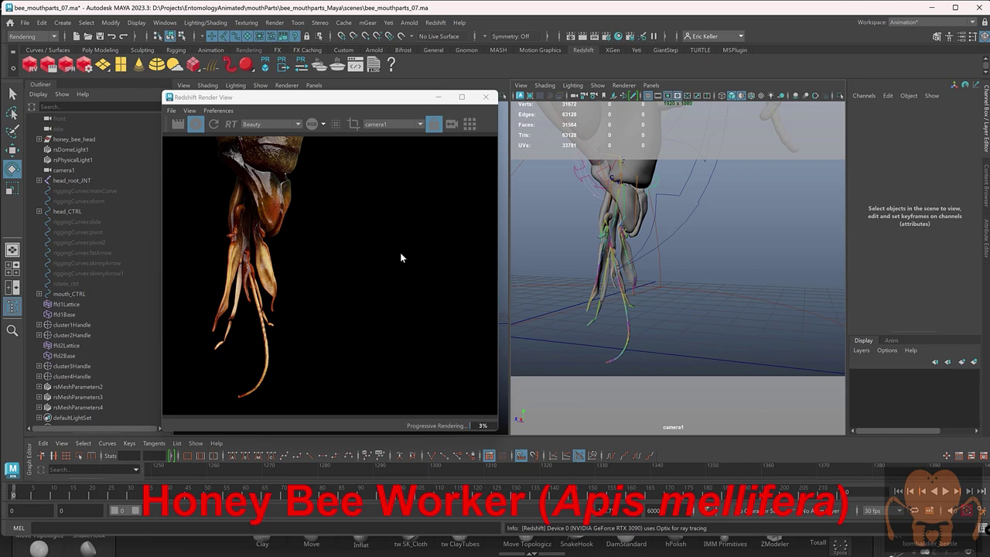
middle_drag(400, 253, 474, 262)
alt+drag(670, 263, 640, 244)
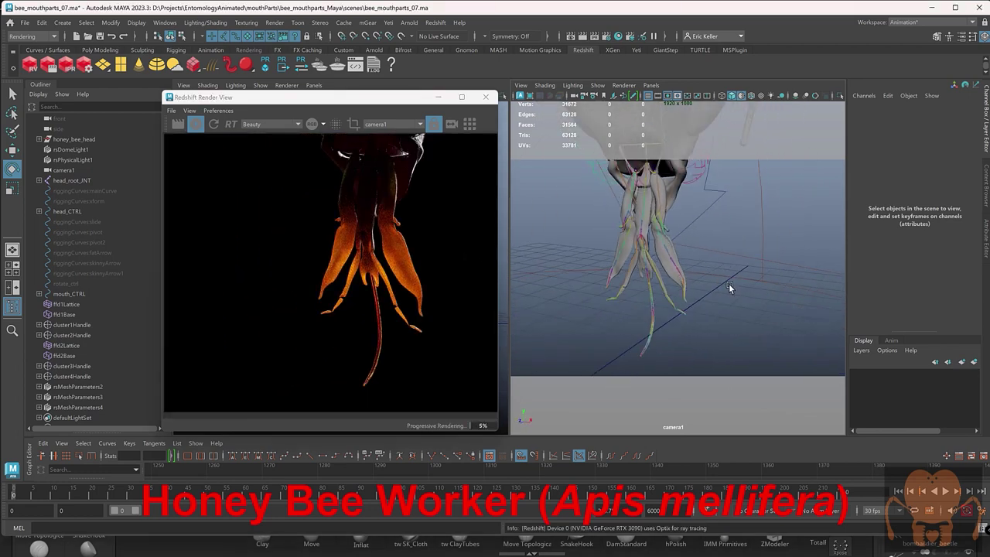
alt+drag(677, 300, 679, 298)
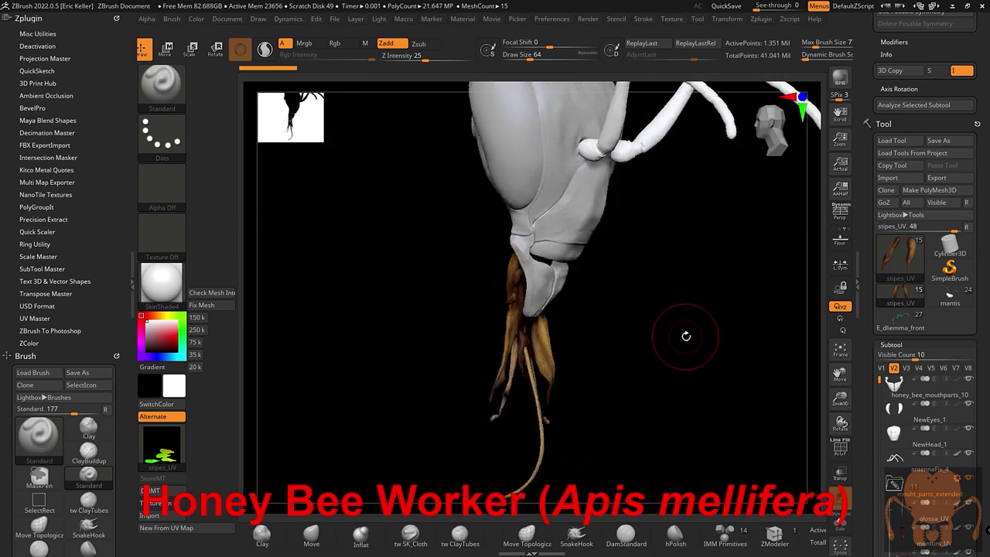
In ZBrush, display the mantis tool with its collection of insect heads, followed by the E_dliemma_front orchid bee tool.
click(971, 298)
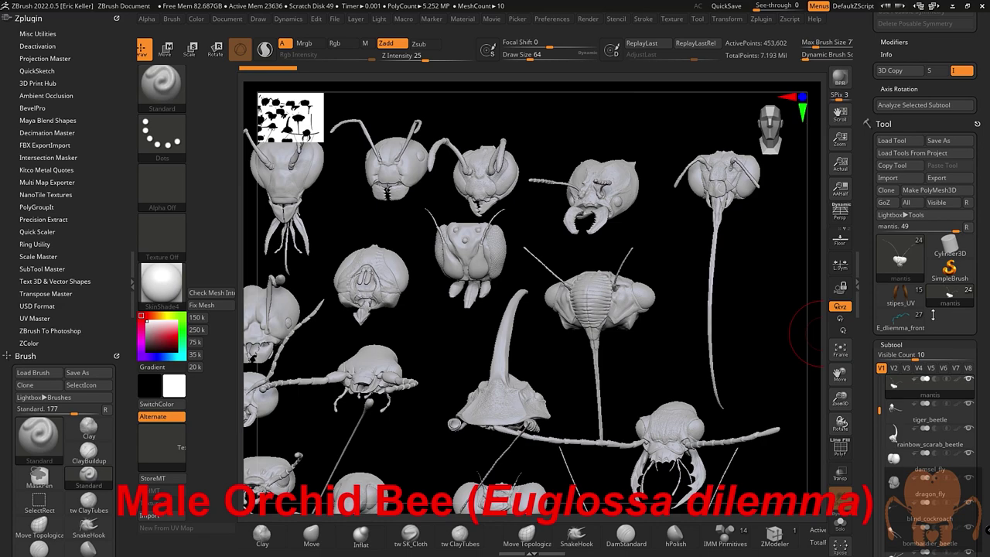
click(900, 318)
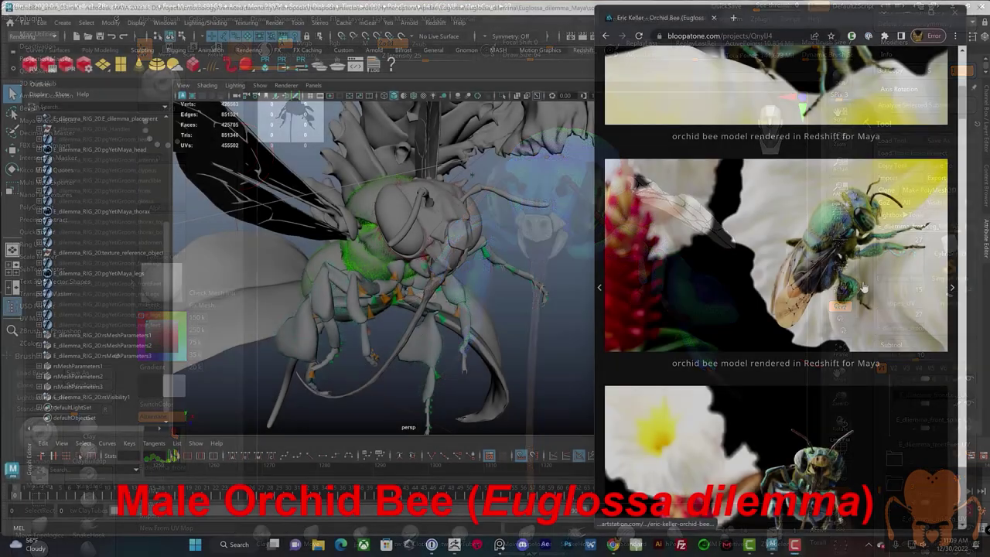
Examine the orchid bee renders on the web portfolio page and the bee's head and tongue in Maya's perspective view.
scroll(877, 277, down, 3)
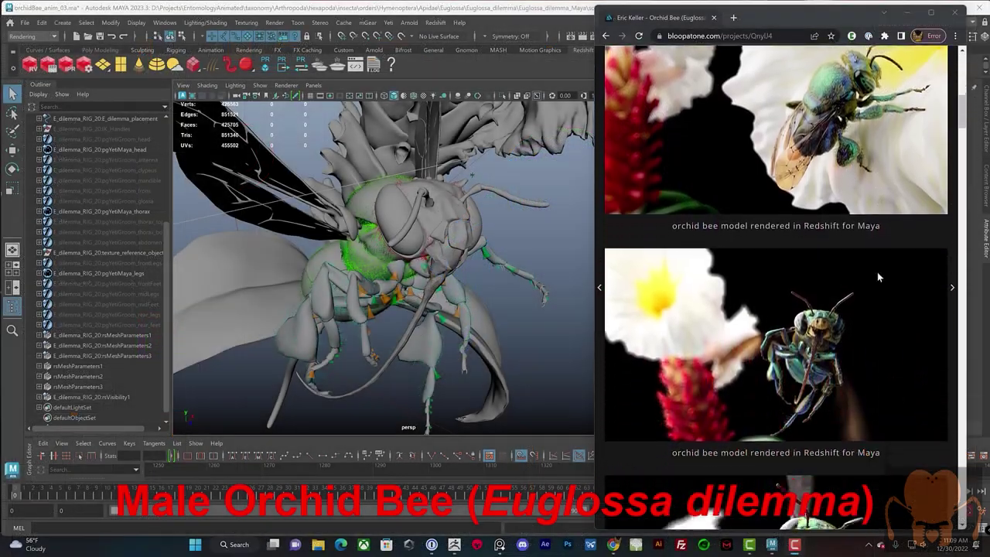
scroll(877, 276, down, 4)
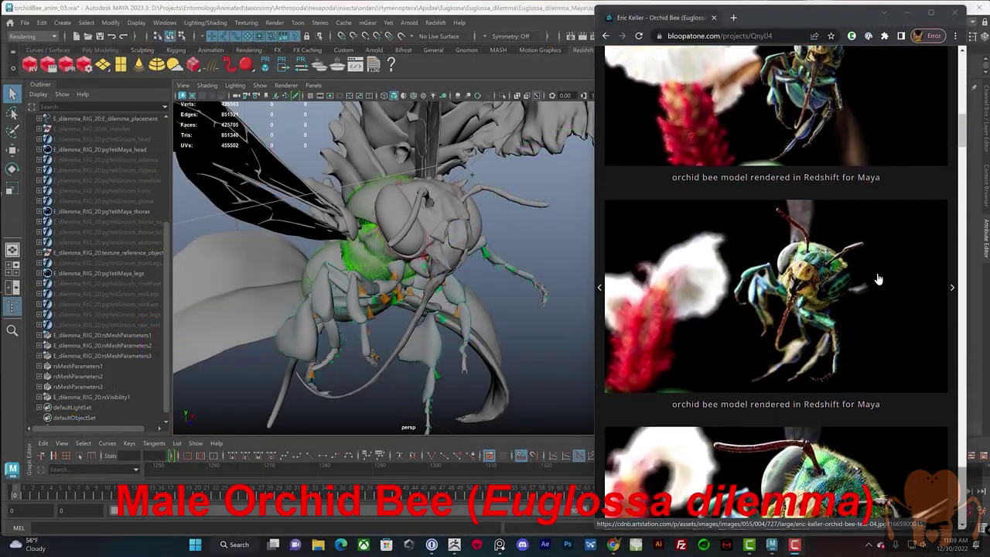
scroll(879, 279, down, 3)
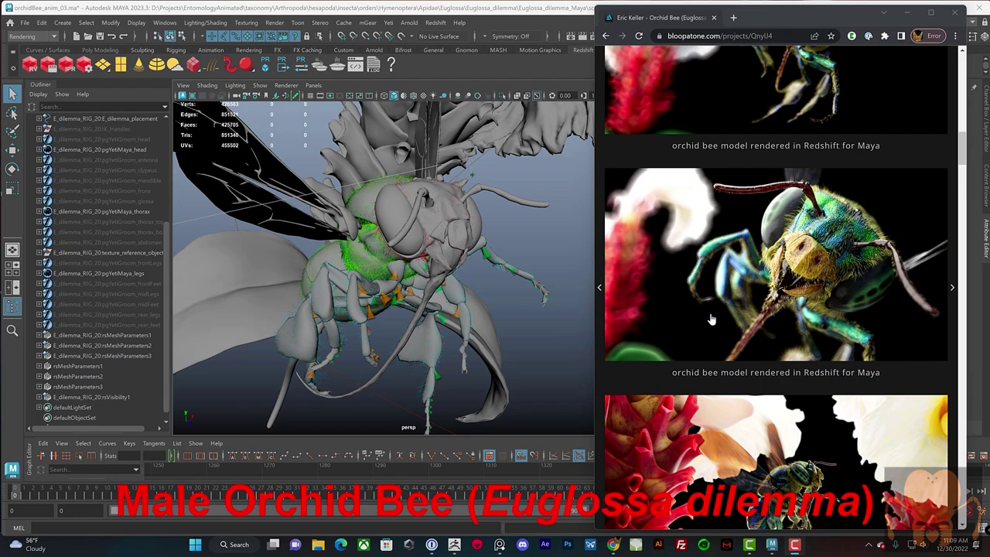
scroll(712, 319, down, 1)
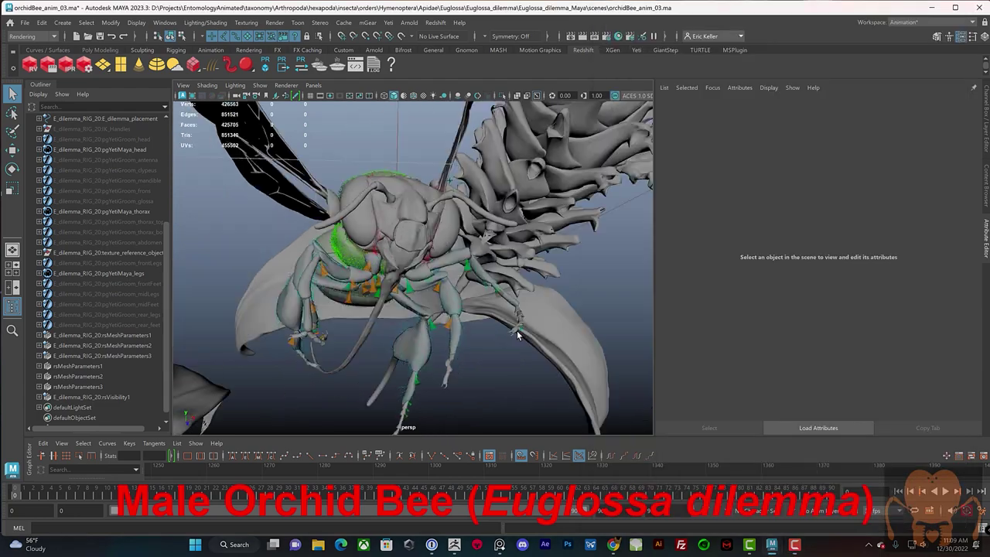
alt+drag(517, 330, 550, 288)
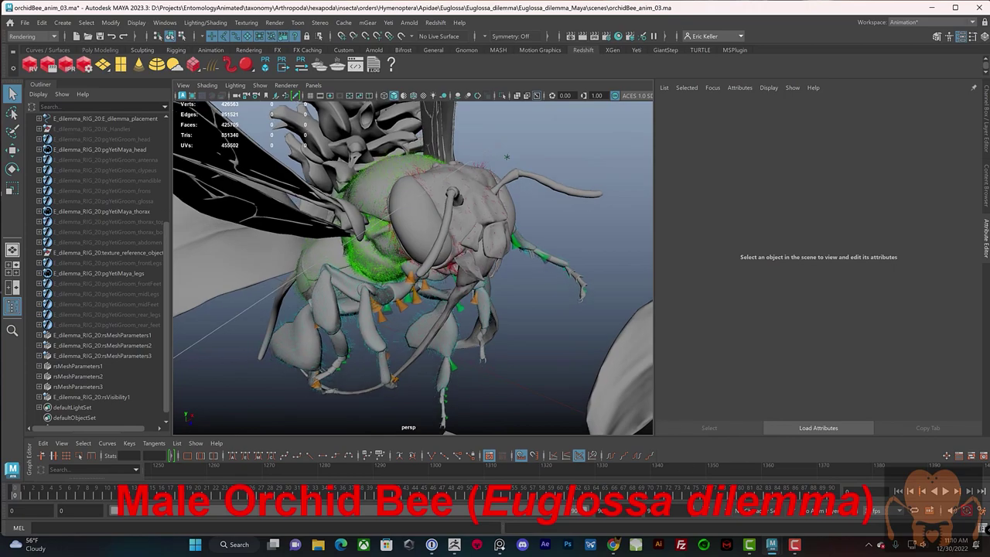
click(613, 544)
scroll(779, 391, down, 10)
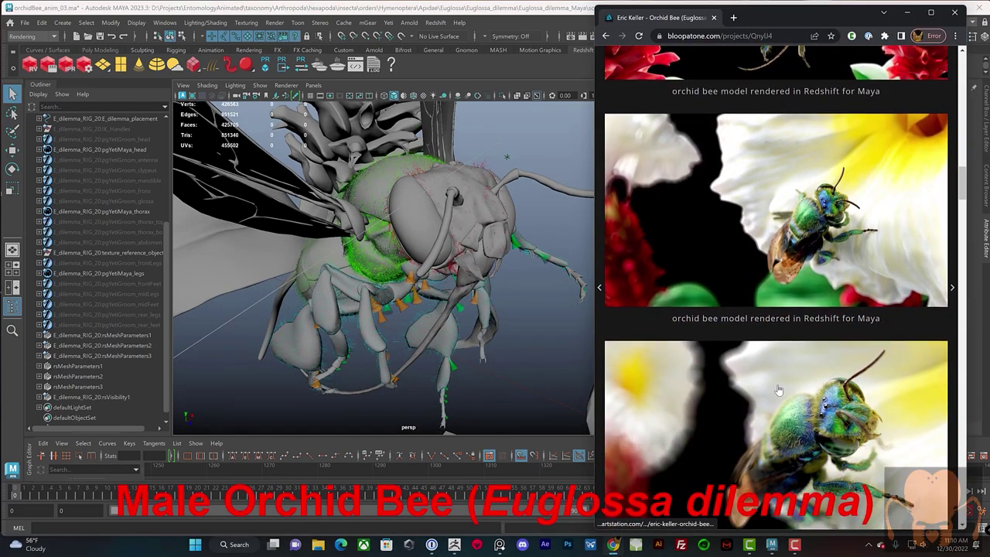
scroll(779, 391, down, 3)
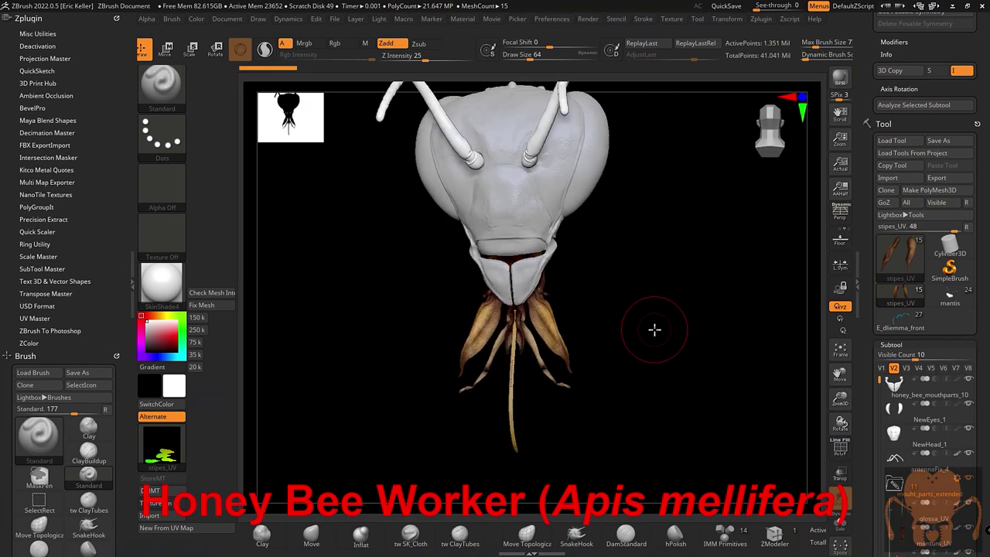
Examine the textured honey bee mouthparts in ZBrush from the front and side beside the reference photo board.
drag(655, 329, 693, 266)
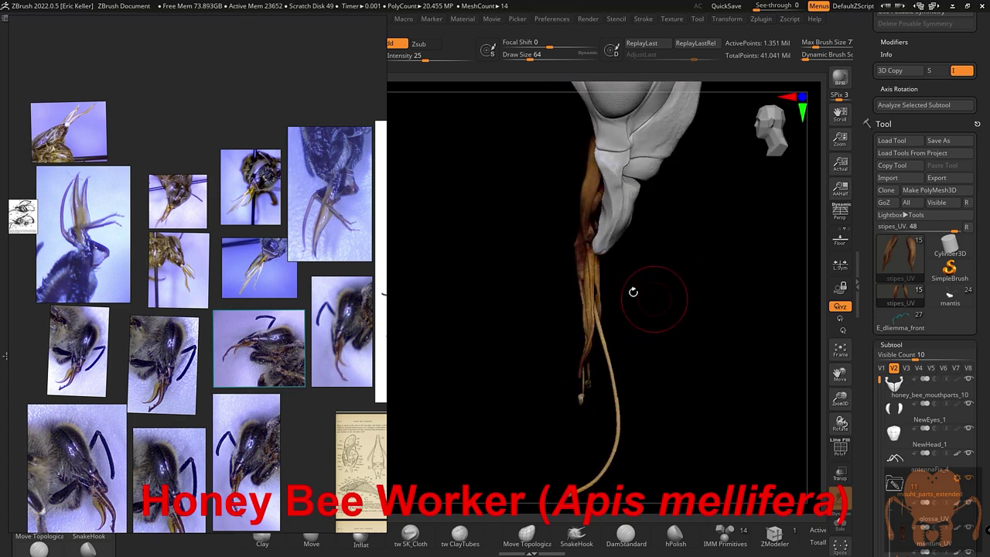
scroll(283, 253, down, 2)
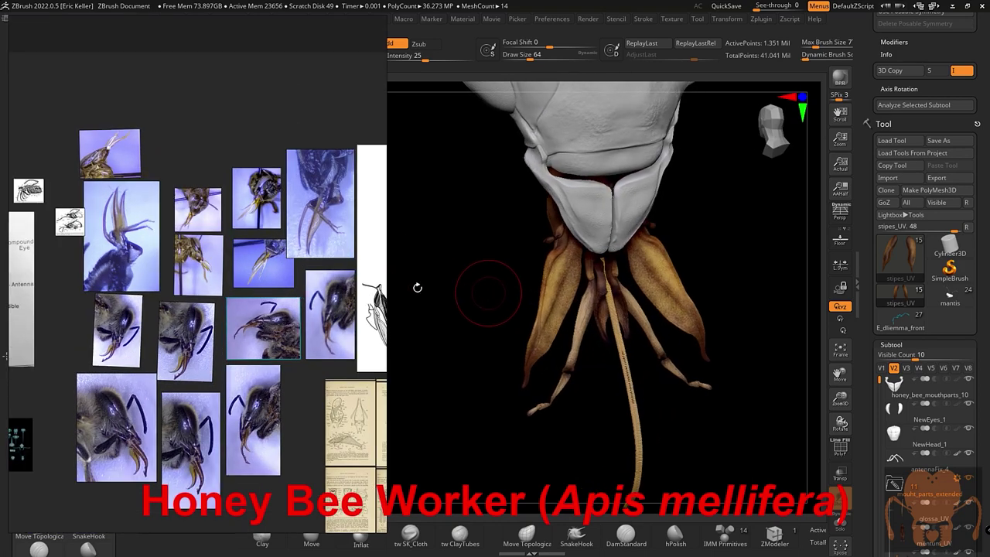
scroll(299, 265, up, 2)
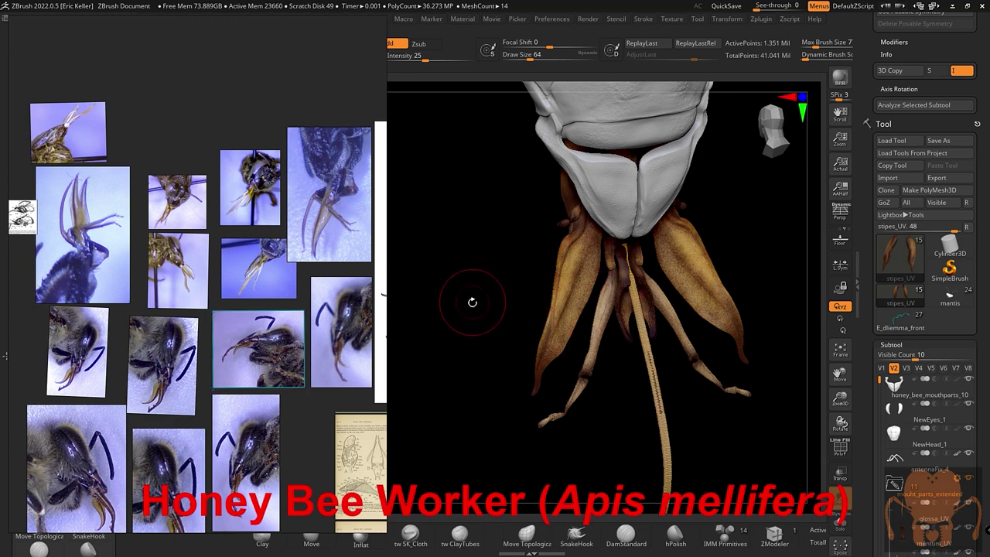
drag(472, 302, 374, 286)
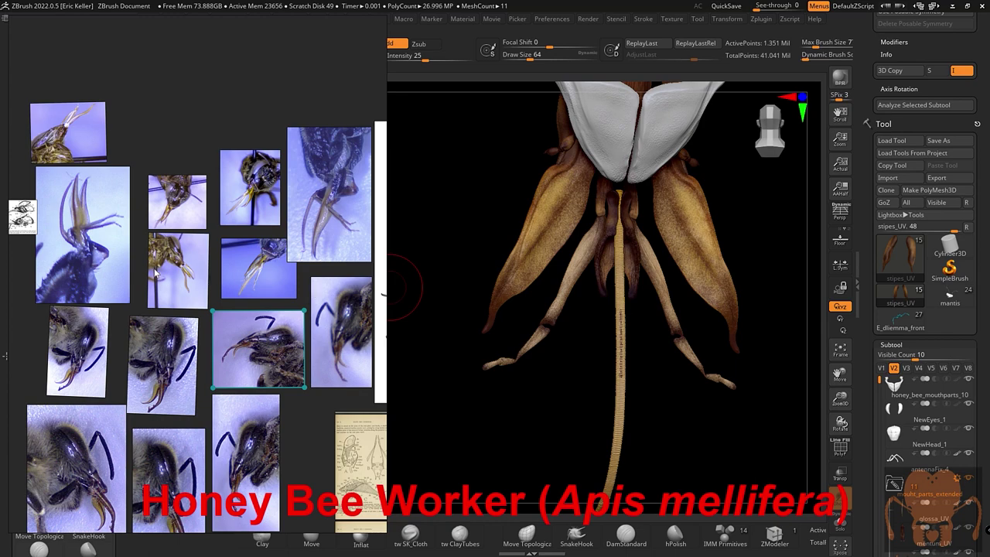
Examine the pinned honey bee specimen photos on the reference board, focusing on the extended mouthparts.
scroll(164, 267, up, 3)
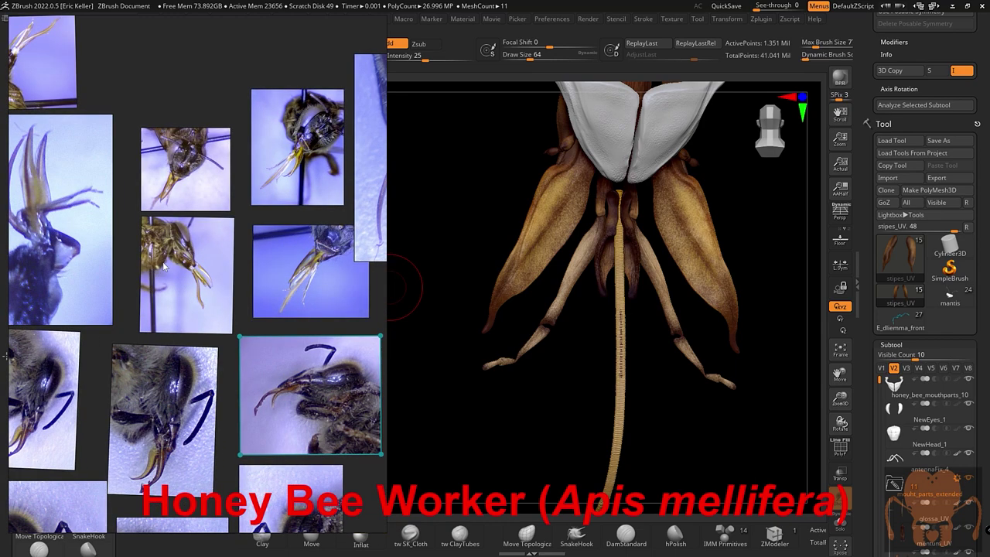
middle_drag(245, 259, 198, 313)
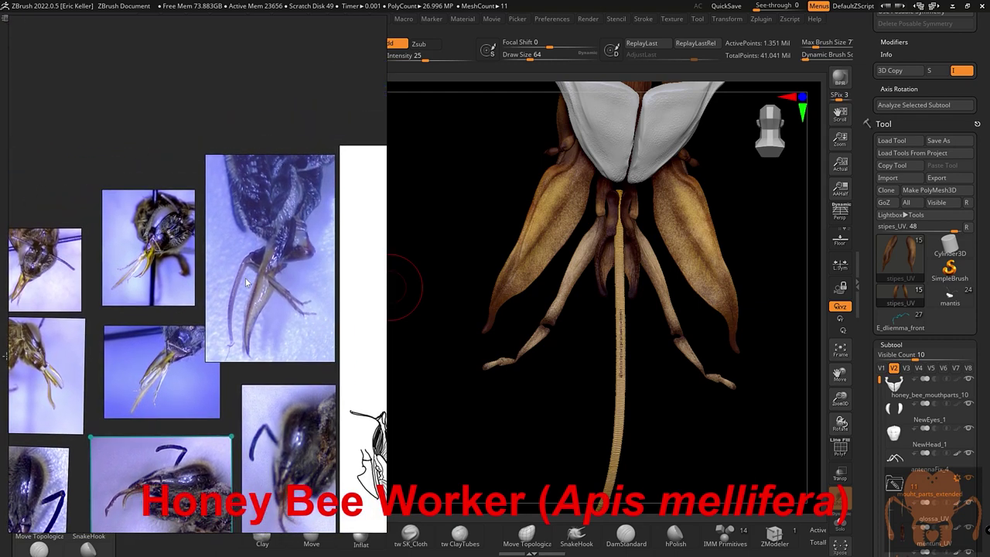
scroll(223, 271, up, 2)
scroll(172, 262, up, 2)
middle_drag(167, 262, 333, 265)
scroll(238, 276, up, 2)
middle_drag(67, 306, 212, 239)
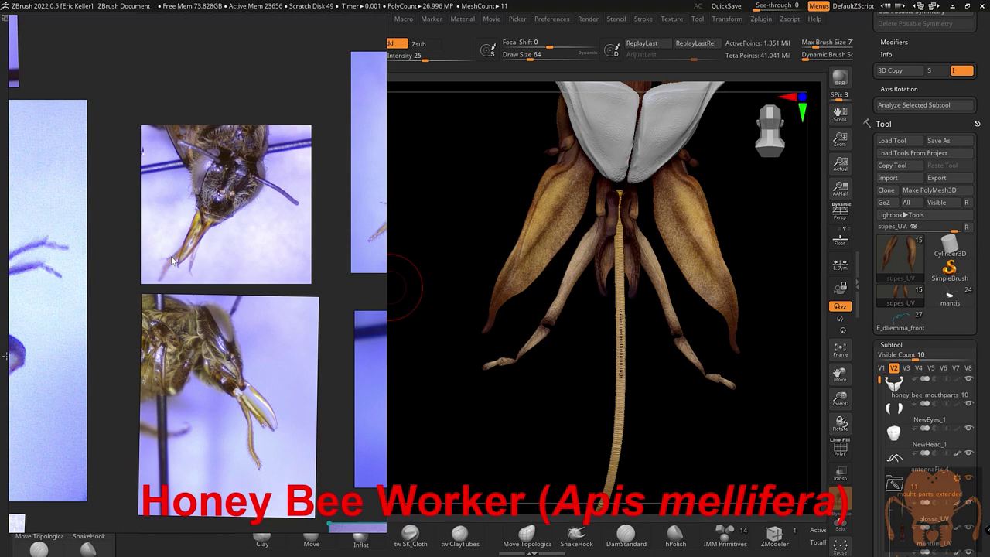
middle_drag(241, 301, 233, 283)
right_drag(232, 282, 199, 235)
middle_drag(191, 348, 205, 218)
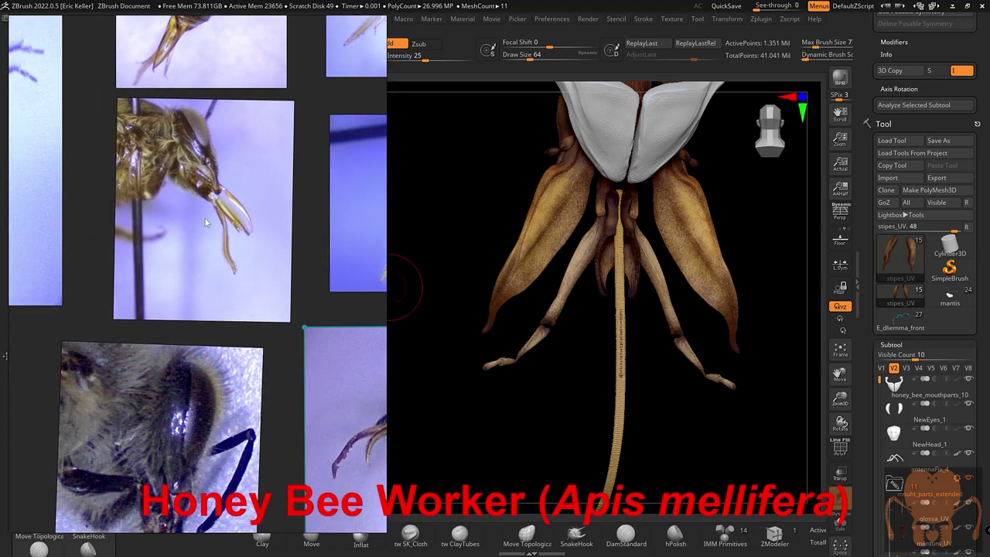
middle_drag(165, 340, 113, 199)
middle_drag(216, 320, 215, 313)
middle_drag(368, 304, 185, 330)
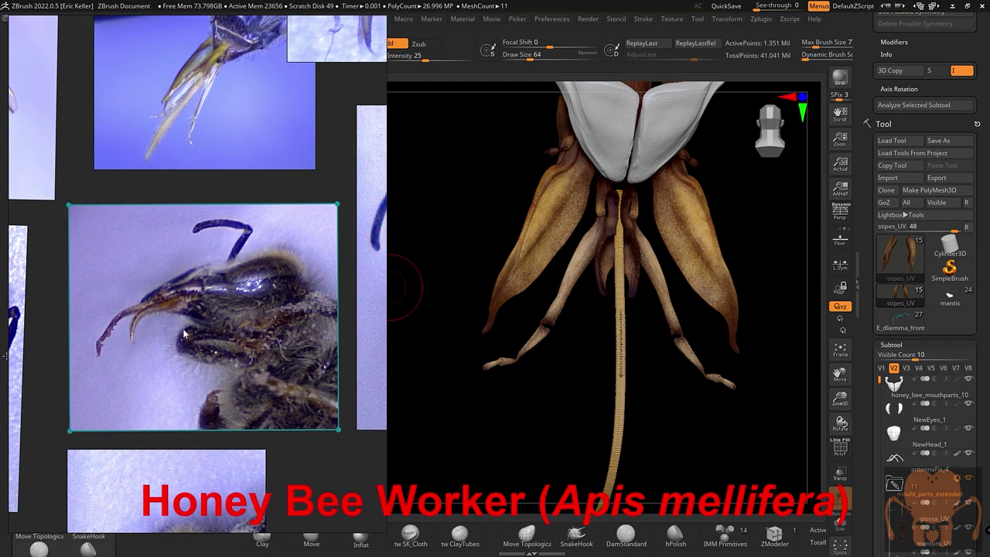
Examine the close-up side-view photos of the dark bee heads, comparing how the tongue and the surrounding mouthparts curve.
scroll(185, 330, up, 3)
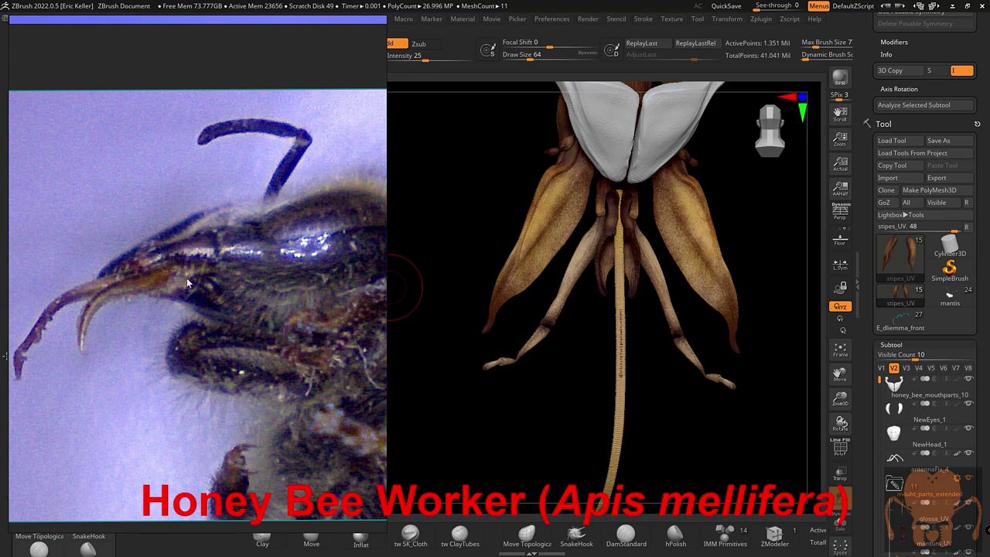
scroll(188, 280, down, 3)
middle_drag(188, 360, 215, 217)
middle_drag(137, 339, 234, 296)
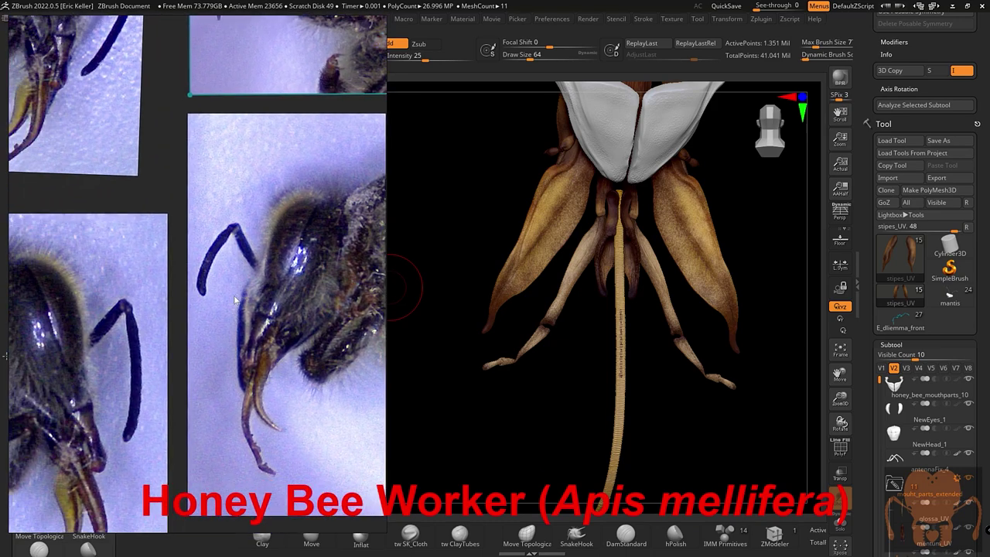
middle_drag(94, 303, 221, 283)
middle_drag(153, 314, 280, 319)
middle_drag(159, 296, 287, 323)
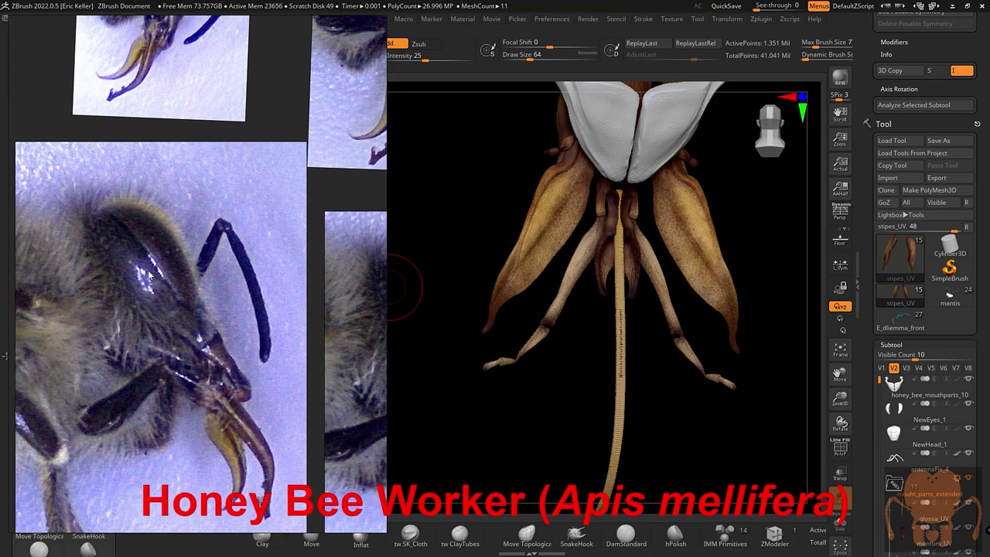
right_drag(149, 275, 135, 235)
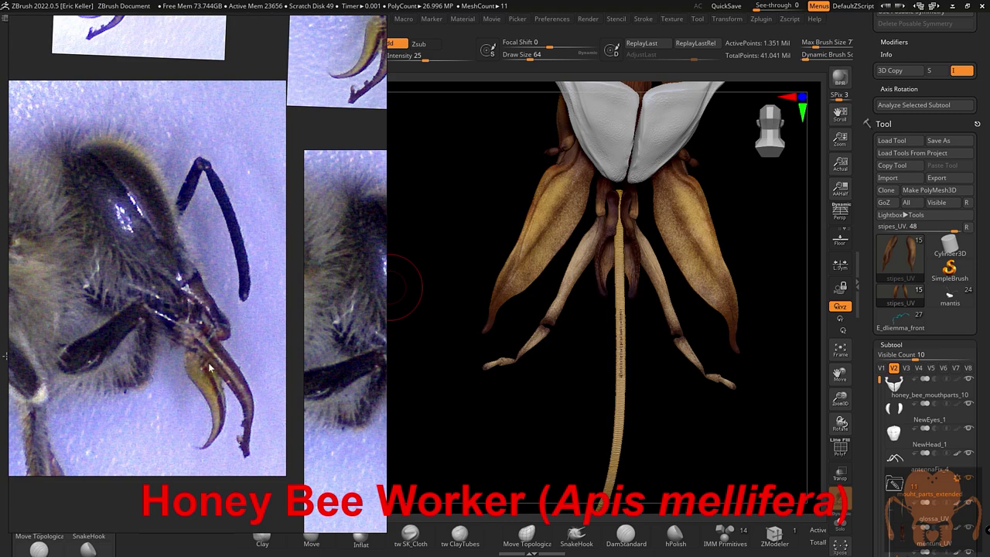
Review the full group of bee head photos on the reference board, including the upside-down specimen with splayed mouthparts.
scroll(214, 366, down, 2)
scroll(226, 341, up, 1)
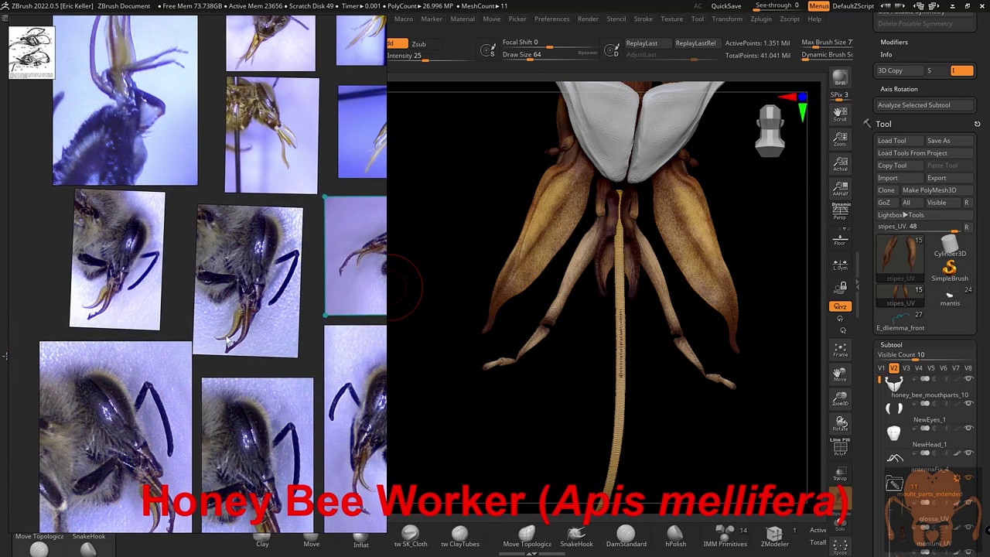
middle_drag(276, 366, 228, 314)
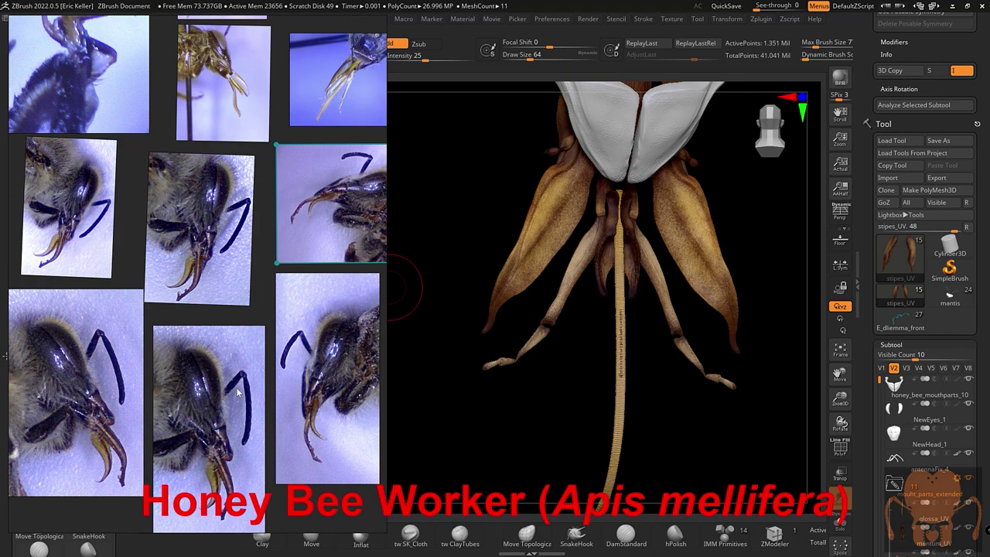
middle_drag(257, 284, 159, 425)
middle_drag(224, 299, 306, 431)
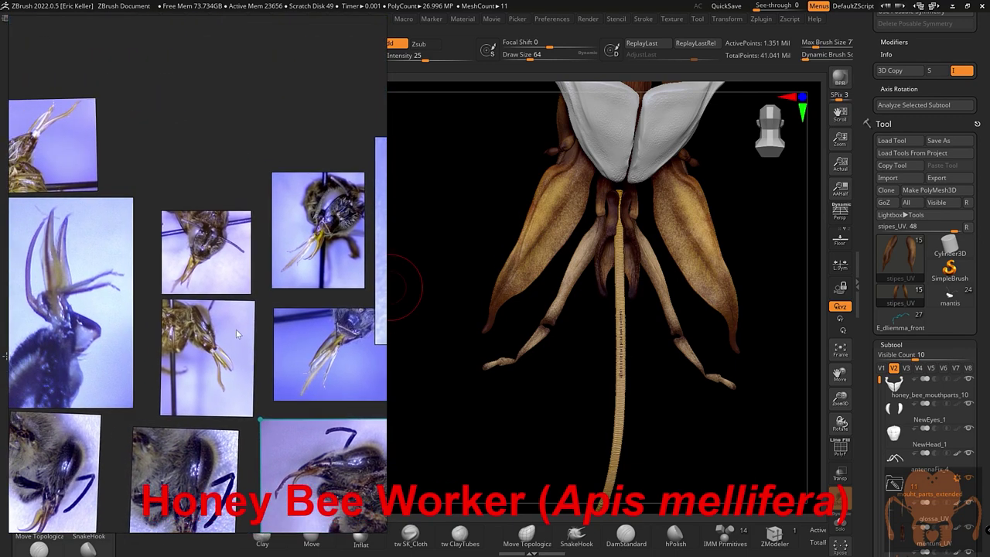
middle_drag(235, 329, 216, 315)
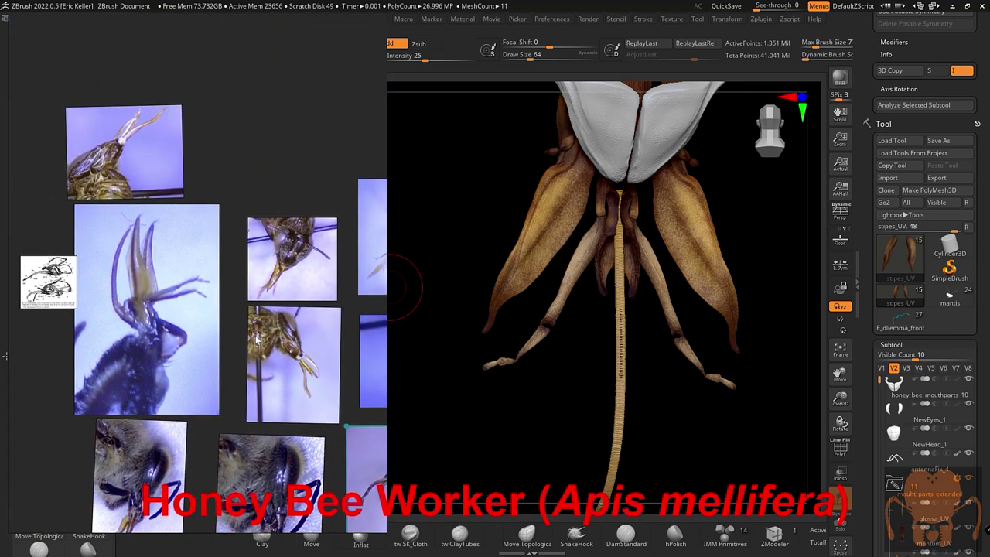
middle_drag(297, 335, 276, 352)
middle_drag(376, 362, 259, 334)
Examine the black-and-white line drawing of the bee mouthparts in comparison with the sculpted model.
scroll(248, 338, down, 3)
right_drag(260, 336, 195, 288)
scroll(217, 287, up, 2)
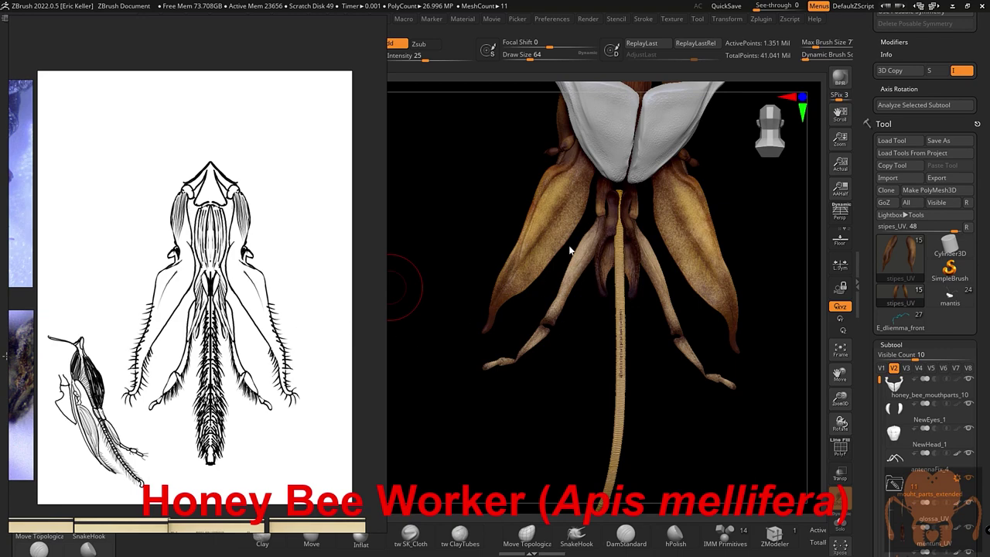
scroll(247, 323, down, 2)
middle_drag(265, 324, 270, 290)
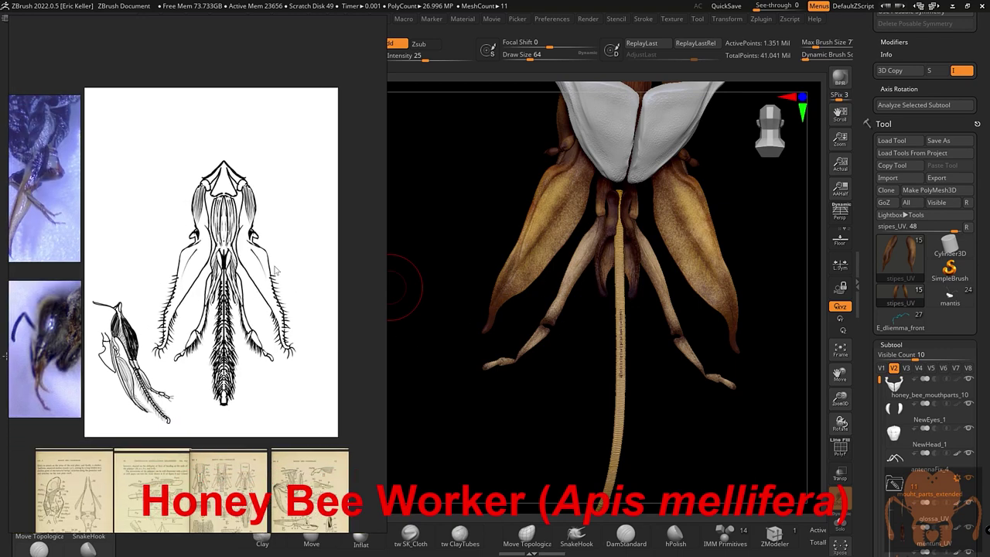
Examine the scanned book pages on honey bee anatomy, zooming in on the labelled mouthpart diagrams of page 19.
scroll(291, 332, down, 1)
middle_drag(291, 363, 288, 292)
scroll(297, 331, up, 1)
scroll(287, 291, up, 3)
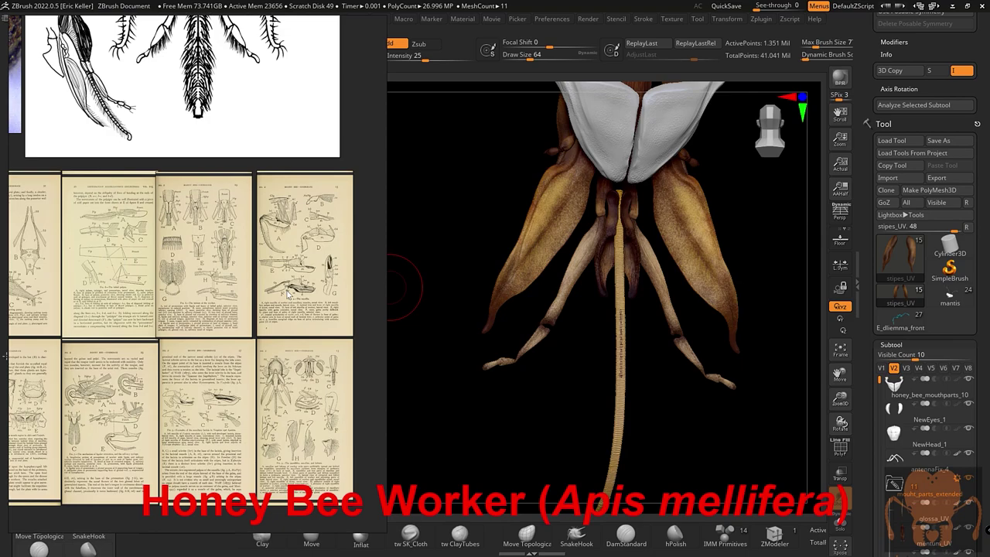
scroll(218, 278, up, 4)
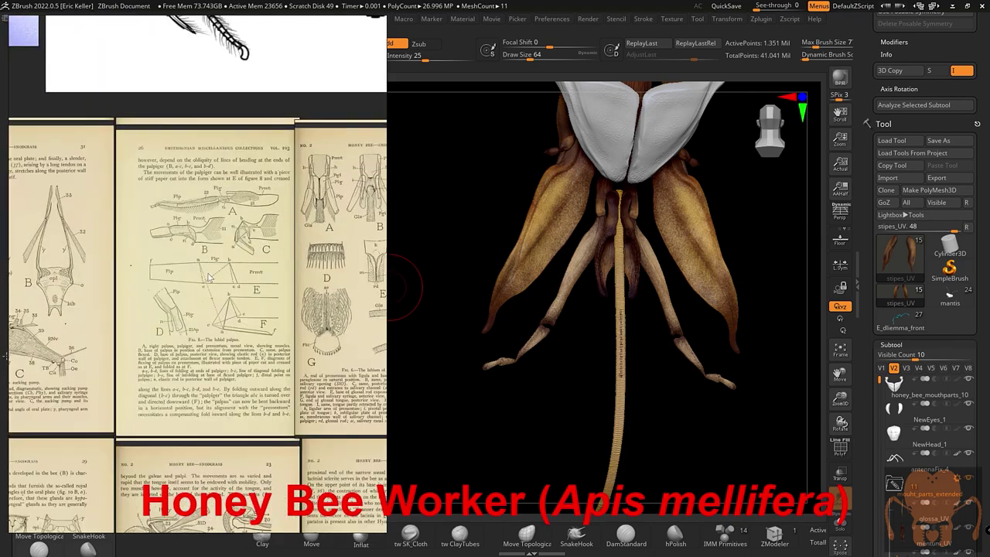
scroll(251, 288, up, 2)
mouse_move(250, 288)
middle_down()
mouse_move(309, 269)
mouse_move(313, 257)
mouse_move(253, 273)
middle_up()
middle_drag(352, 273, 223, 281)
middle_drag(292, 246, 247, 286)
scroll(261, 269, up, 2)
scroll(263, 267, up, 2)
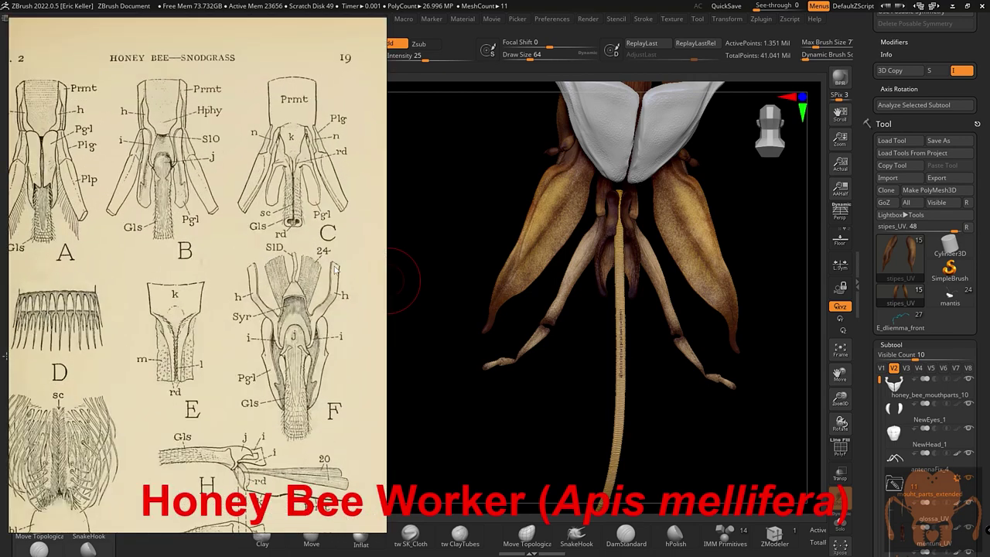
scroll(334, 268, up, 2)
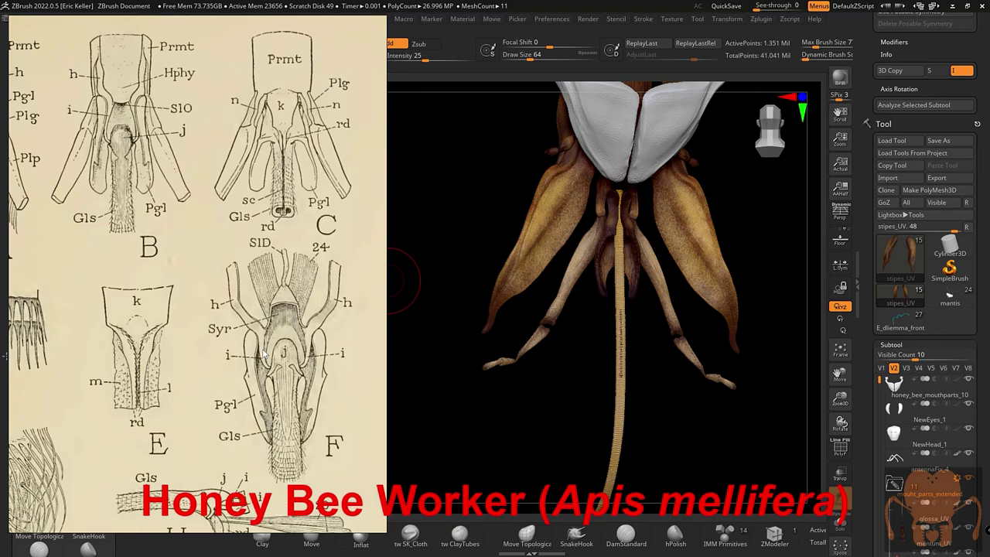
Examine the honey bee anatomy figures on the scanned book pages, from the labium on page 19 through pages 15, 13, 17 and 29.
scroll(275, 369, up, 2)
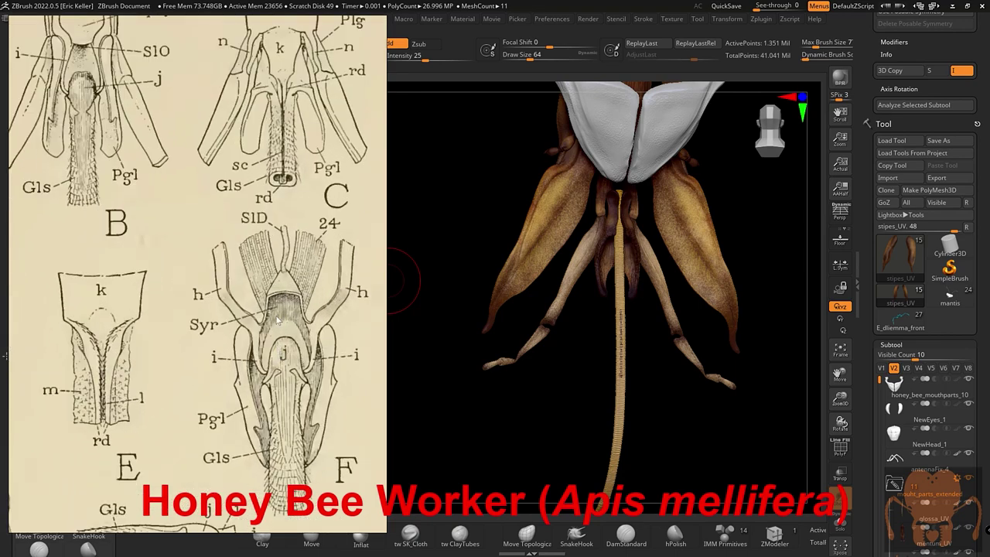
scroll(277, 322, down, 6)
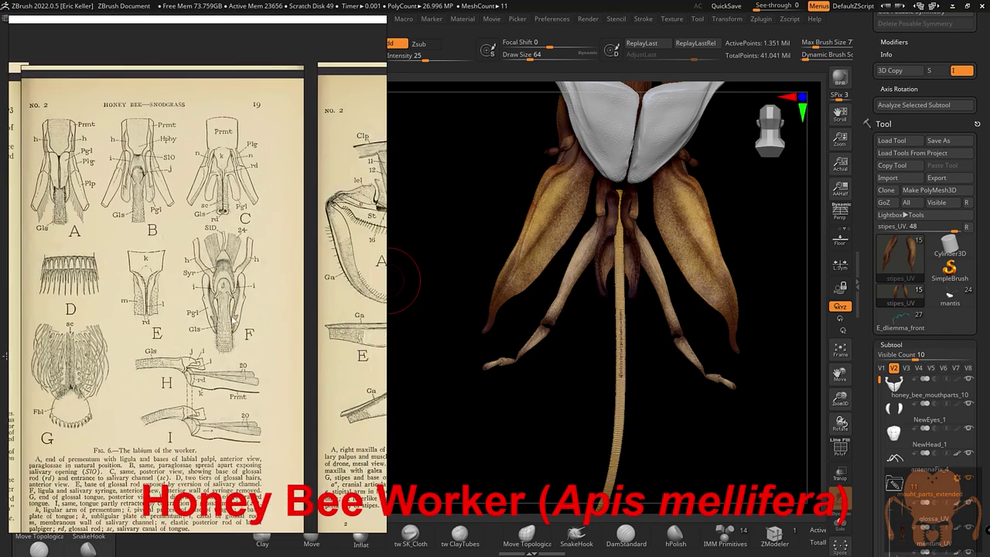
mouse_move(234, 320)
middle_down()
mouse_move(102, 326)
mouse_move(202, 322)
mouse_move(202, 299)
middle_up()
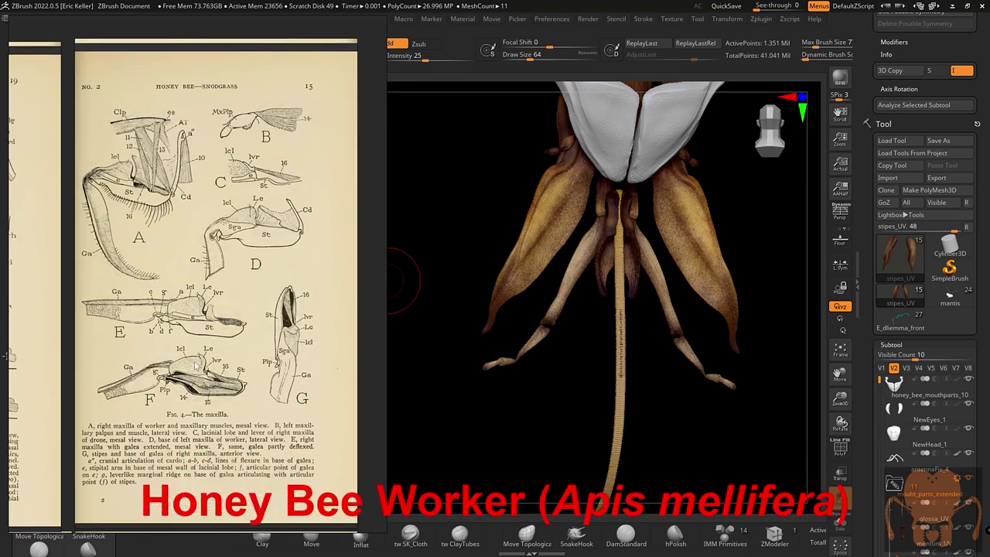
mouse_move(188, 454)
middle_down()
mouse_move(217, 348)
mouse_move(241, 337)
mouse_move(177, 348)
mouse_move(156, 228)
middle_up()
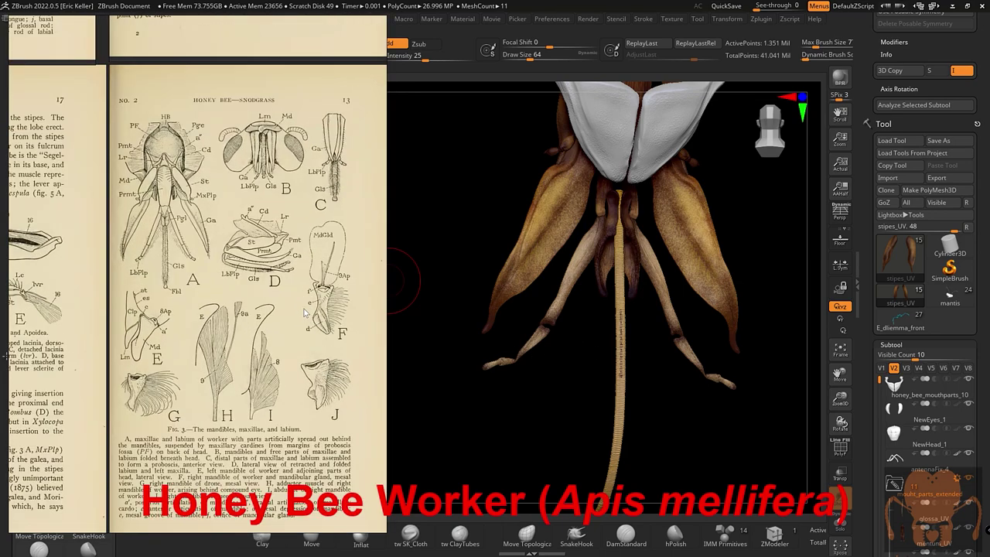
middle_drag(266, 305, 372, 313)
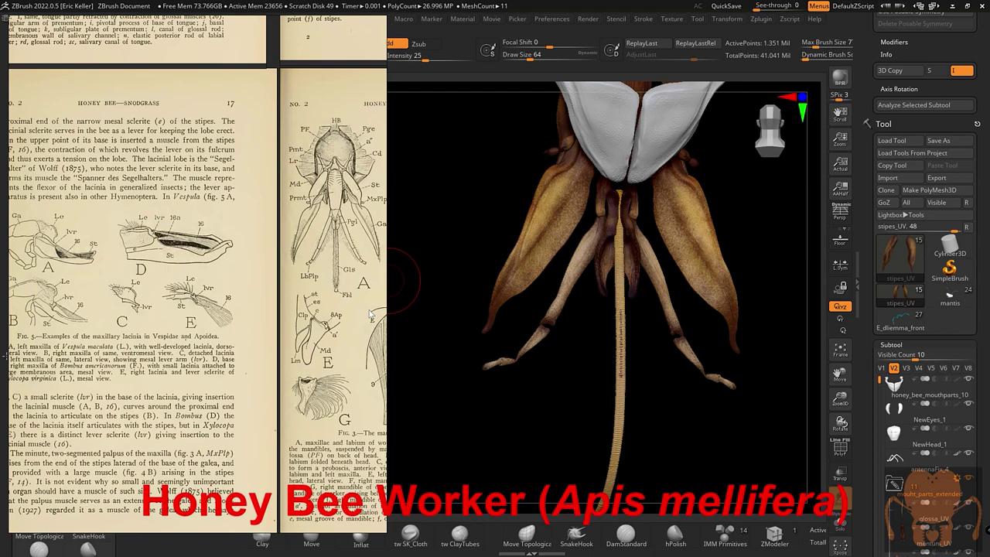
middle_drag(236, 302, 355, 310)
middle_drag(267, 296, 330, 309)
mouse_move(231, 305)
middle_down()
mouse_move(371, 311)
mouse_move(275, 302)
mouse_move(295, 304)
middle_up()
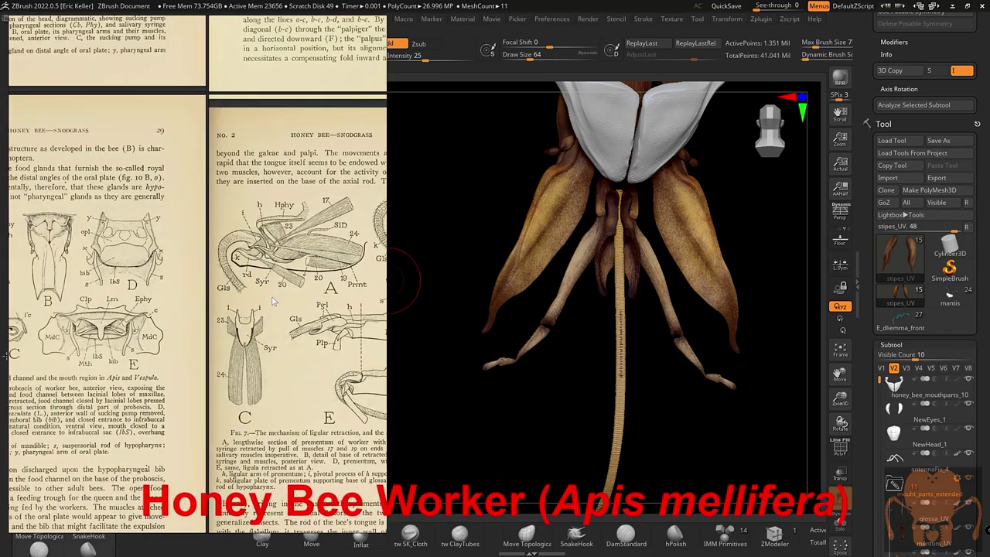
scroll(256, 302, down, 2)
scroll(264, 300, down, 5)
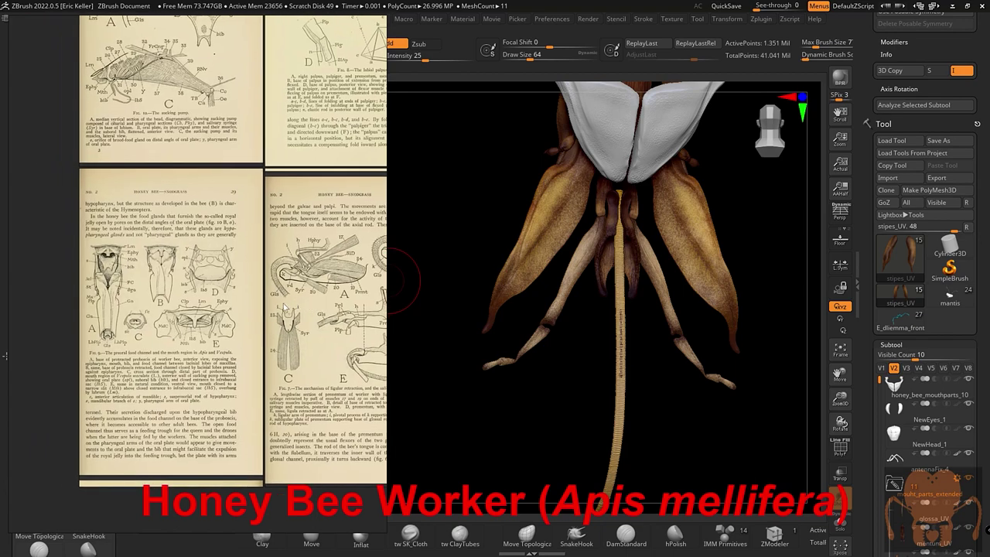
Compare the large proboscis drawing with the labelled labium and maxilla diagram below it on the reference board.
middle_drag(265, 300, 448, 383)
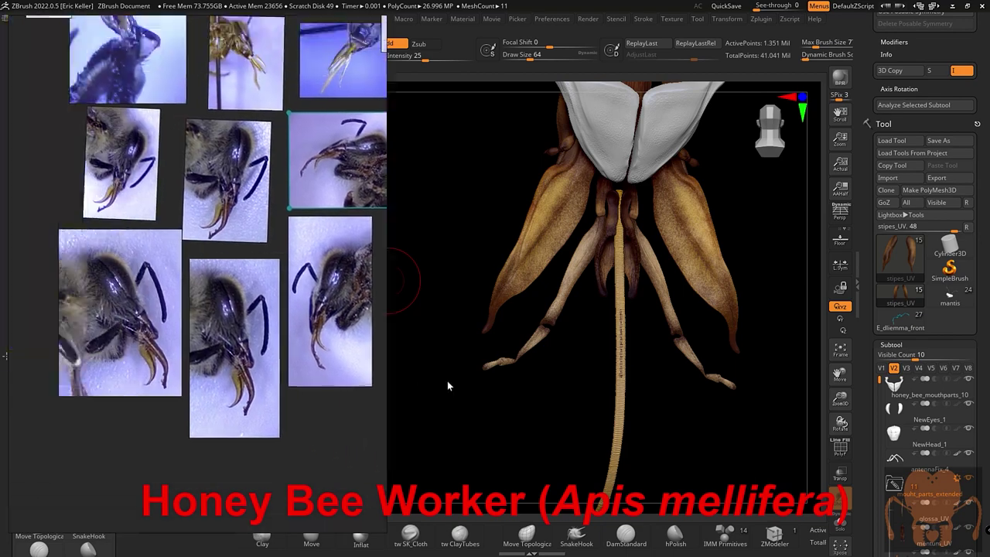
middle_drag(216, 290, 388, 337)
middle_drag(174, 286, 371, 269)
scroll(280, 343, up, 6)
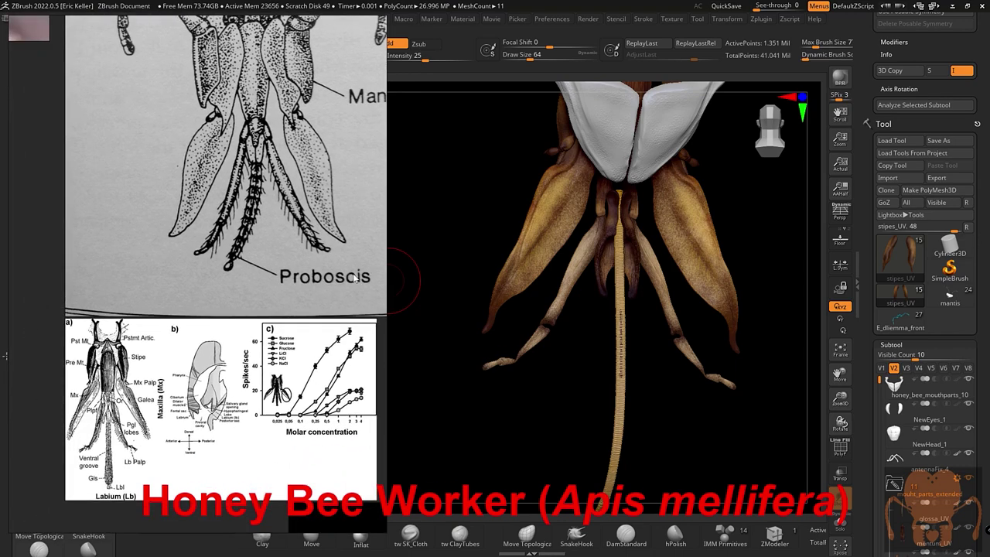
scroll(371, 269, down, 1)
middle_drag(264, 328, 258, 290)
scroll(280, 298, up, 2)
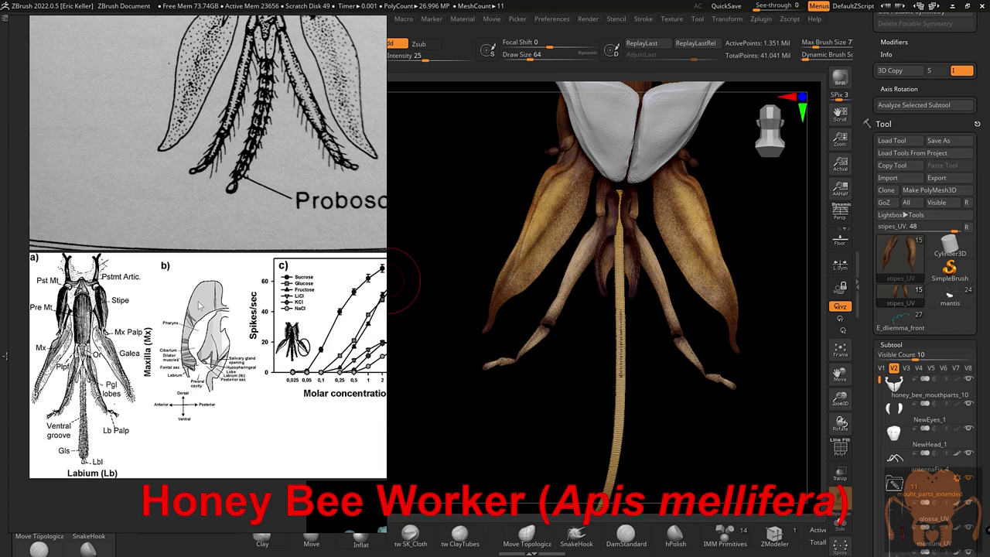
scroll(213, 298, down, 3)
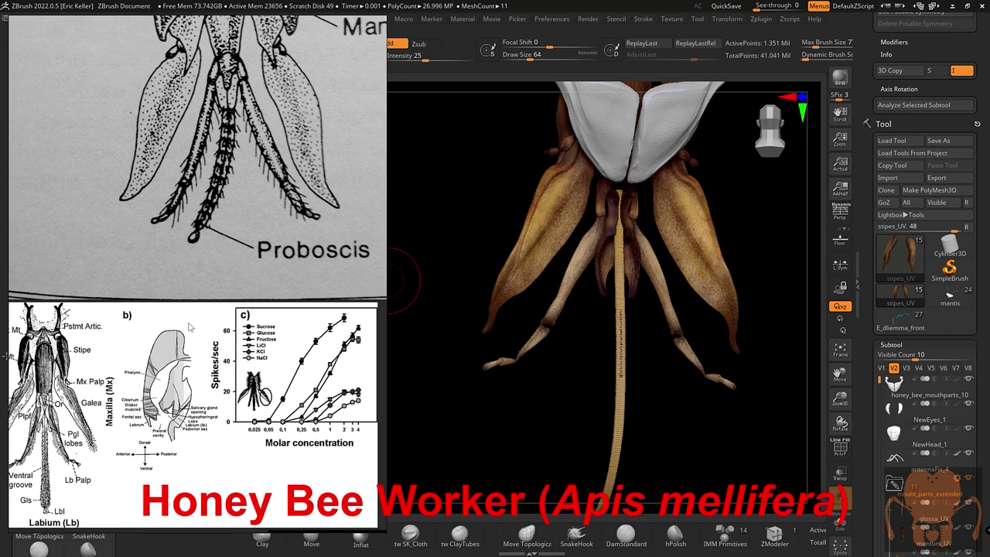
Study the Fig. 15 plate of the worker's mouth parts and the small labelled maxilla and labium diagrams beneath it.
middle_drag(163, 331, 226, 280)
middle_drag(60, 378, 201, 289)
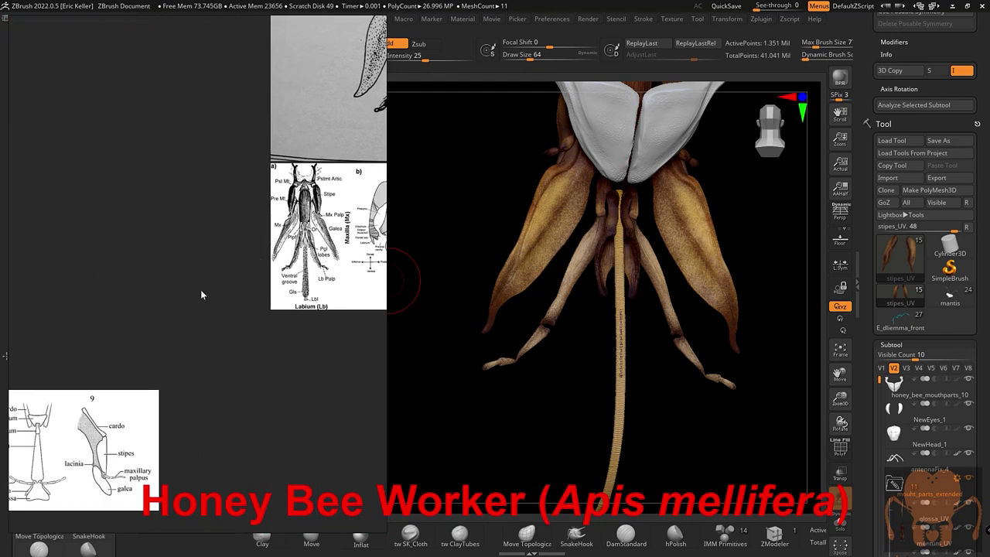
middle_drag(96, 366, 322, 374)
middle_drag(191, 322, 248, 398)
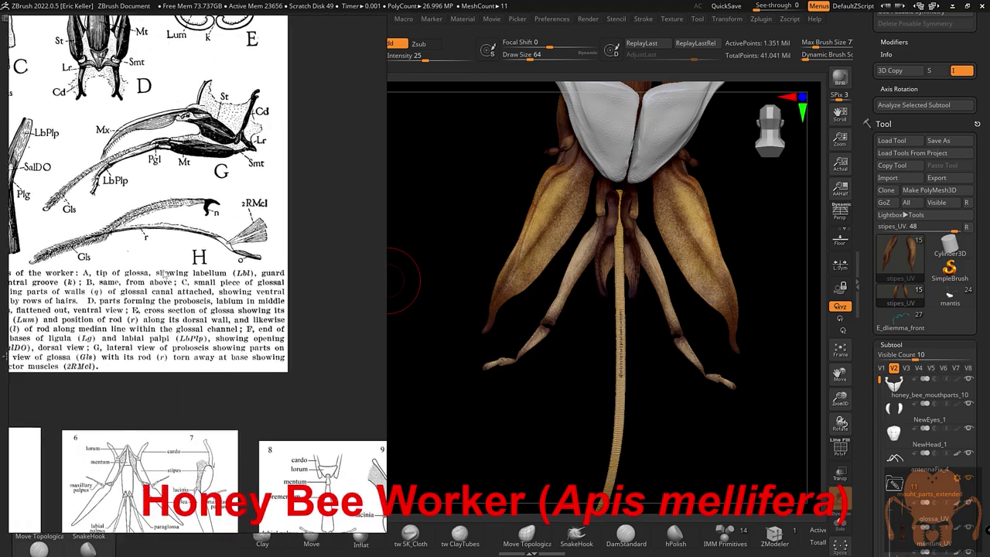
middle_drag(148, 255, 238, 373)
middle_drag(186, 258, 186, 347)
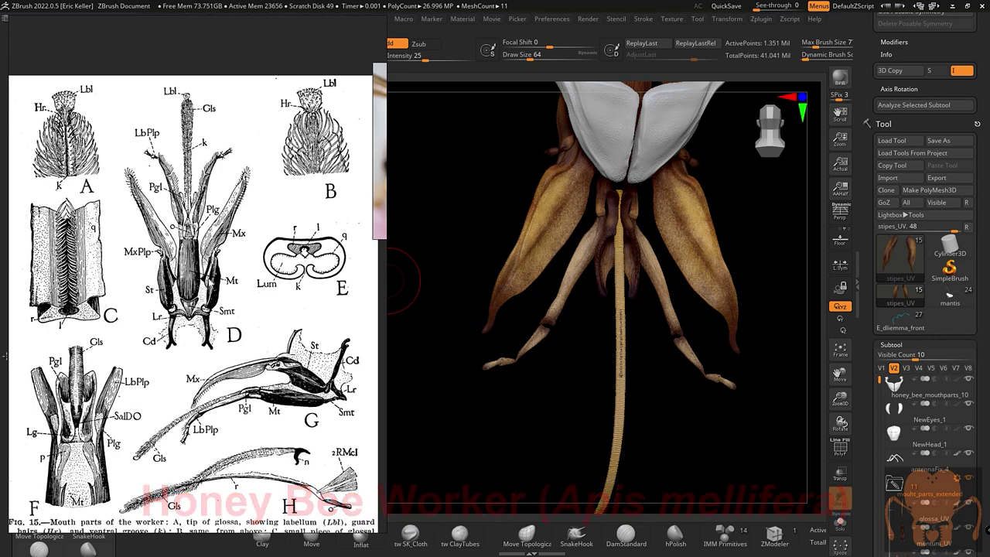
middle_drag(351, 222, 174, 297)
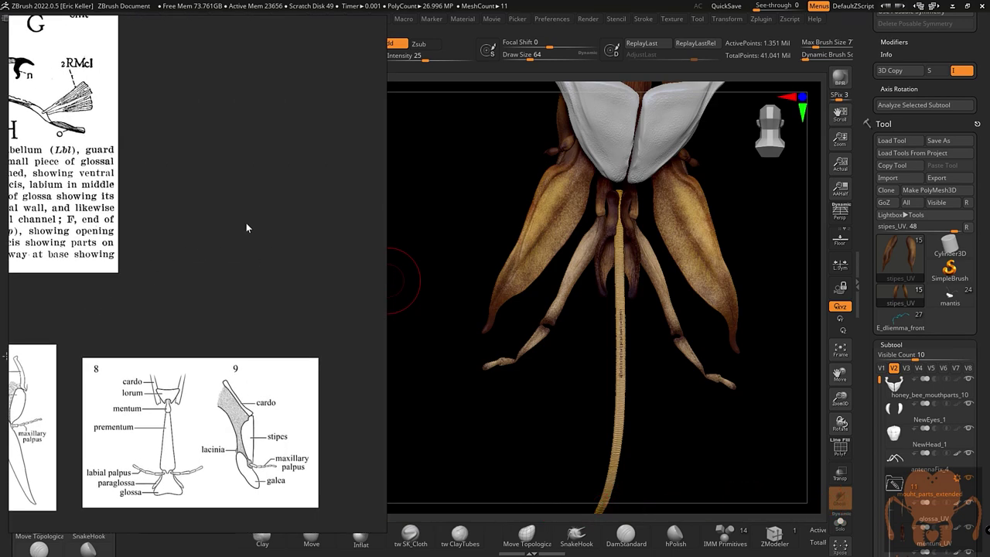
Survey the whole reference board, from the anatomical drawings past the scanned pages back to the side-view bee head photos.
scroll(210, 269, down, 6)
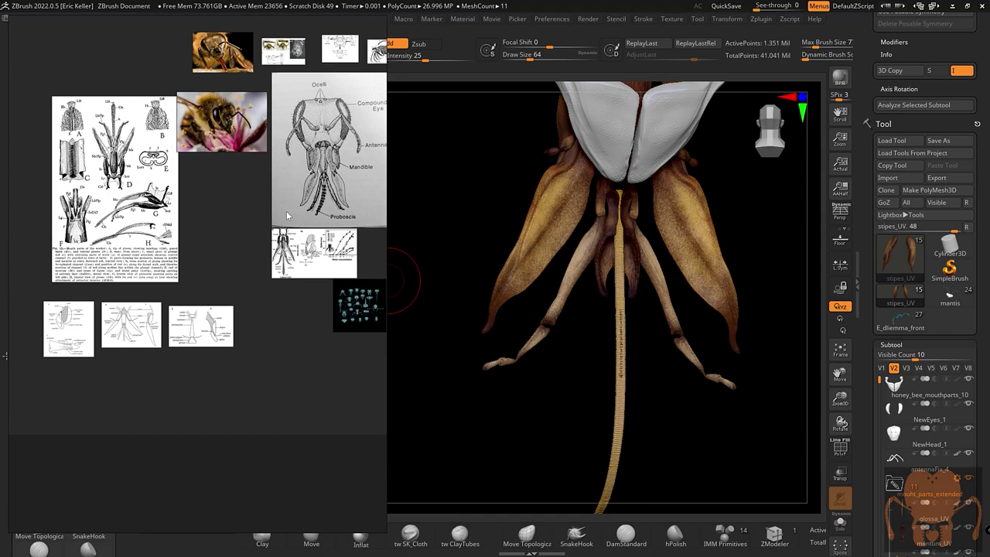
middle_drag(286, 211, 78, 312)
middle_drag(363, 433, 255, 236)
scroll(266, 236, up, 3)
mouse_move(241, 271)
middle_down()
mouse_move(194, 249)
mouse_move(193, 233)
mouse_move(214, 249)
mouse_move(212, 266)
middle_up()
scroll(214, 249, down, 2)
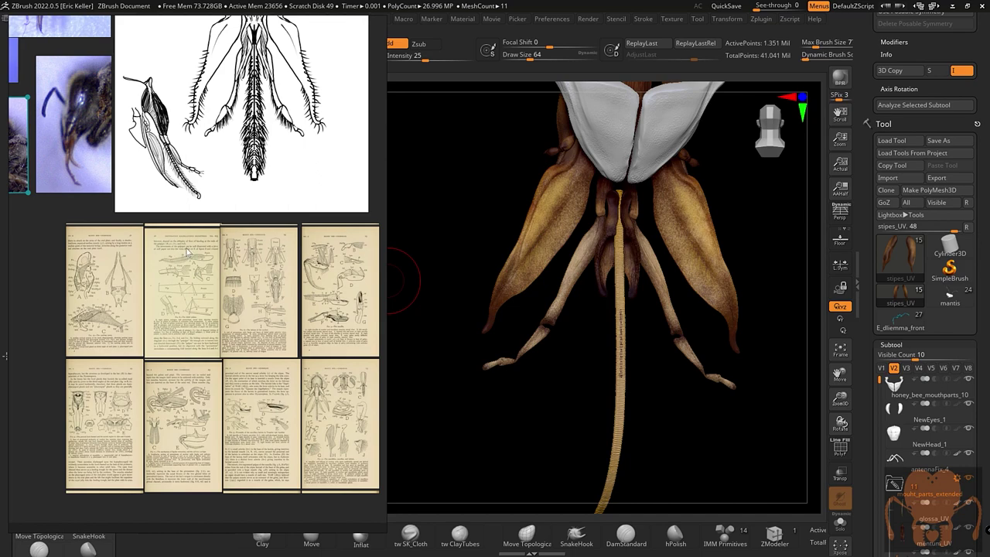
middle_drag(155, 201, 227, 266)
middle_drag(94, 228, 177, 259)
middle_drag(102, 262, 203, 270)
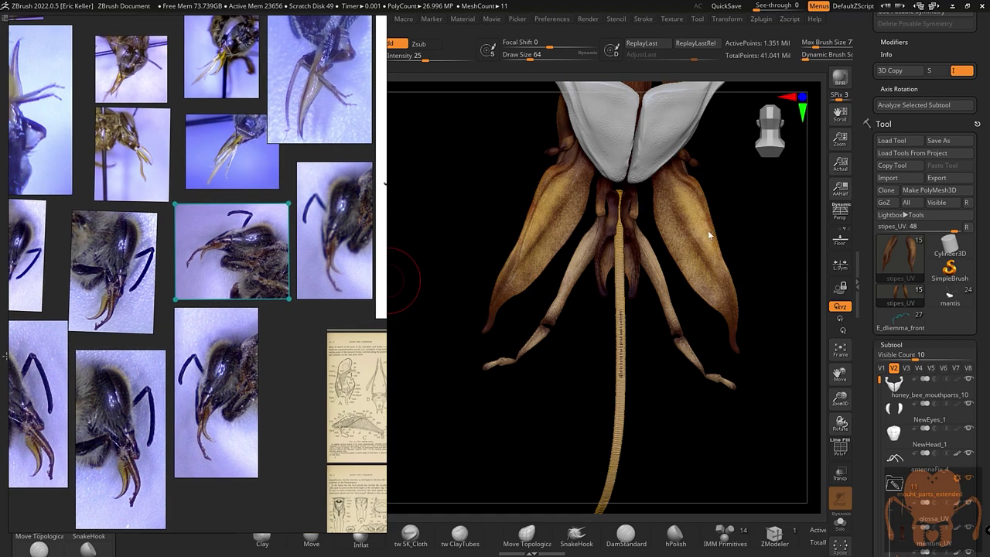
Inspect the sculpted mouthparts from the back of the head, including where they attach in the cavity beneath it.
drag(767, 230, 811, 217)
mouse_move(761, 163)
alt+mouse_down()
mouse_move(754, 218)
mouse_move(692, 214)
mouse_move(617, 150)
mouse_move(634, 180)
mouse_move(653, 168)
alt+mouse_up()
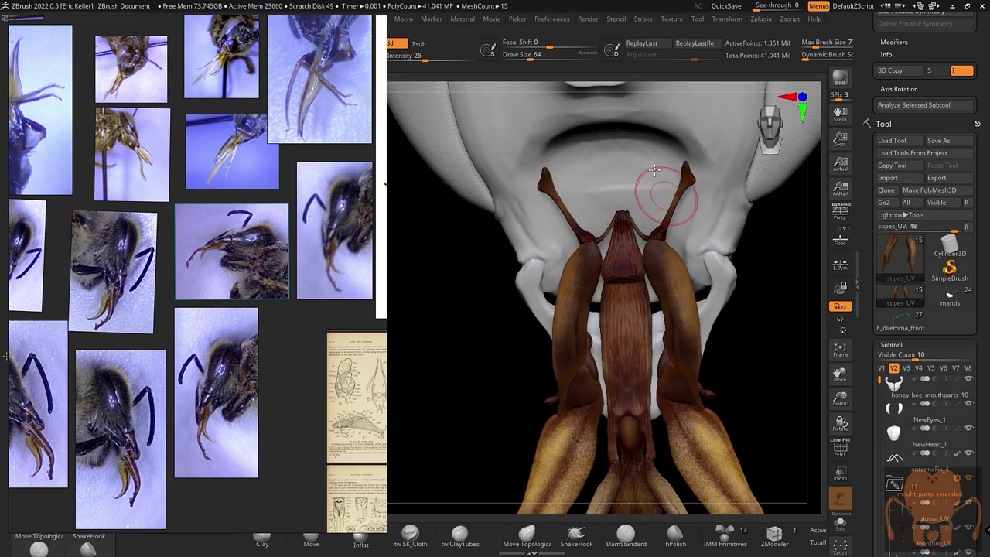
right_drag(582, 199, 591, 196)
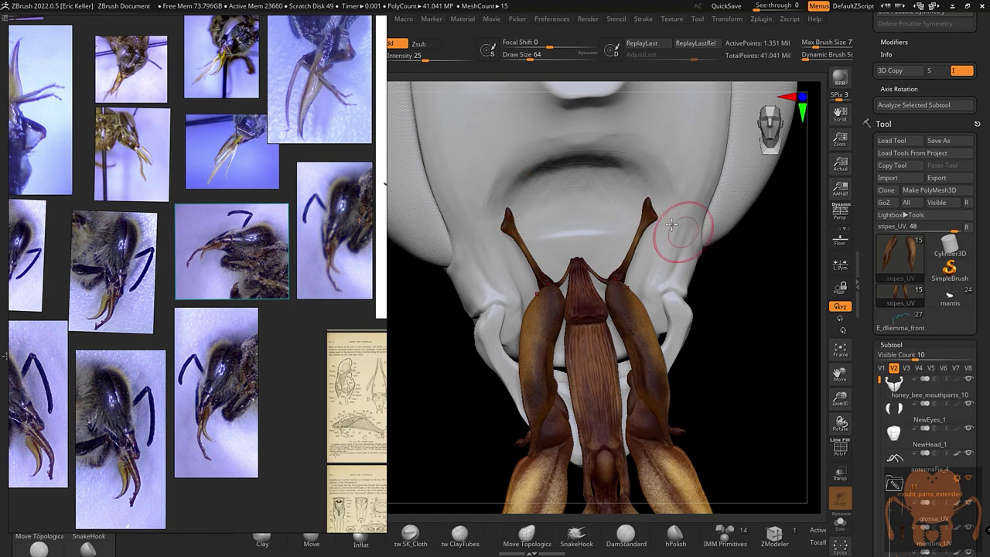
drag(747, 266, 726, 255)
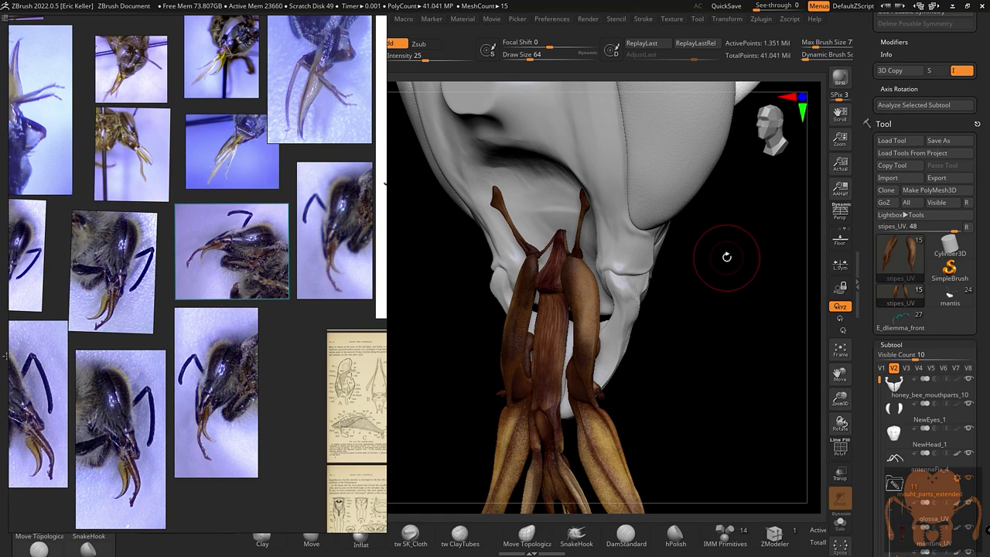
drag(726, 256, 726, 256)
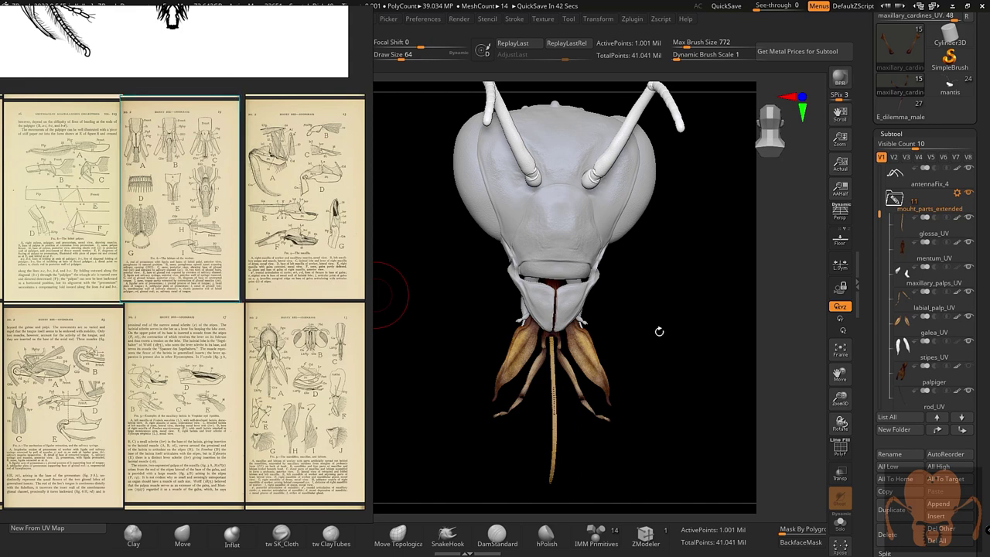
Display the bee head with ghost transparency and make the mandibles the active subtool, viewed close up.
drag(658, 331, 655, 336)
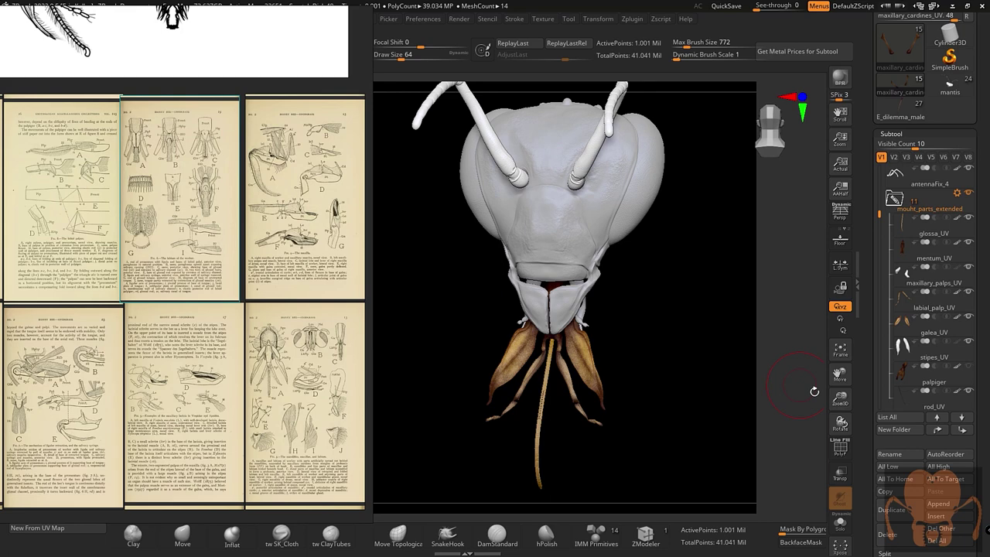
click(841, 476)
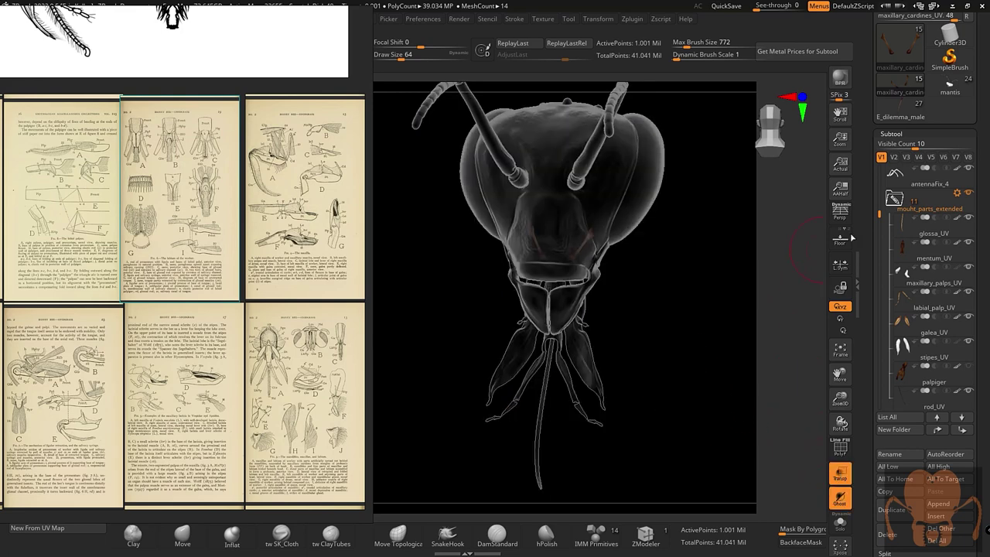
alt+click(558, 299)
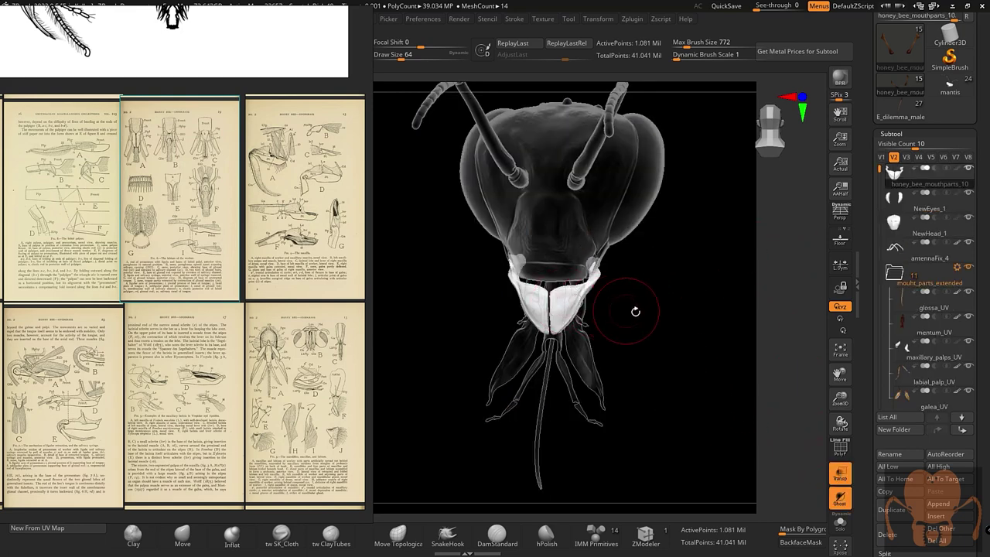
drag(680, 299, 734, 316)
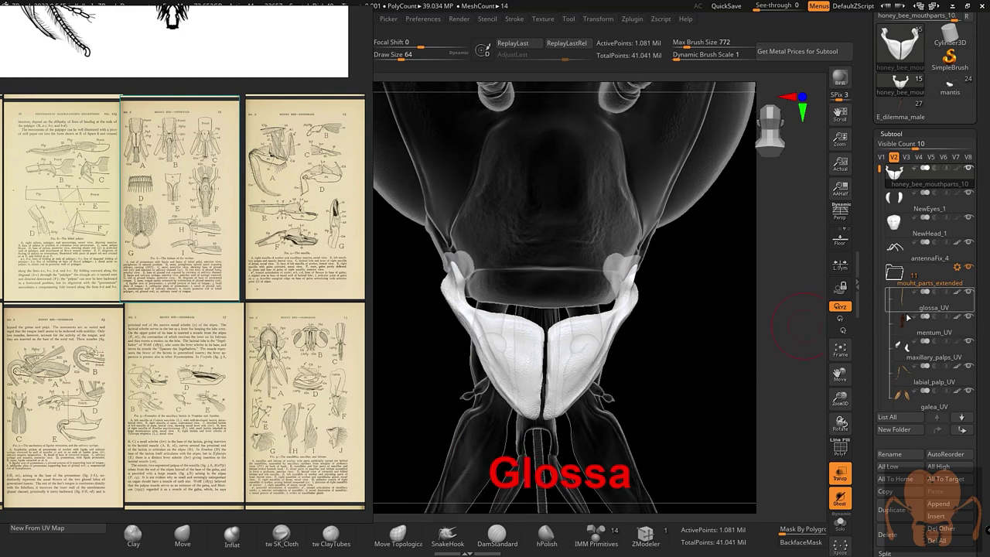
Highlight the glossa subtool, and select the rod running inside its groove.
click(905, 309)
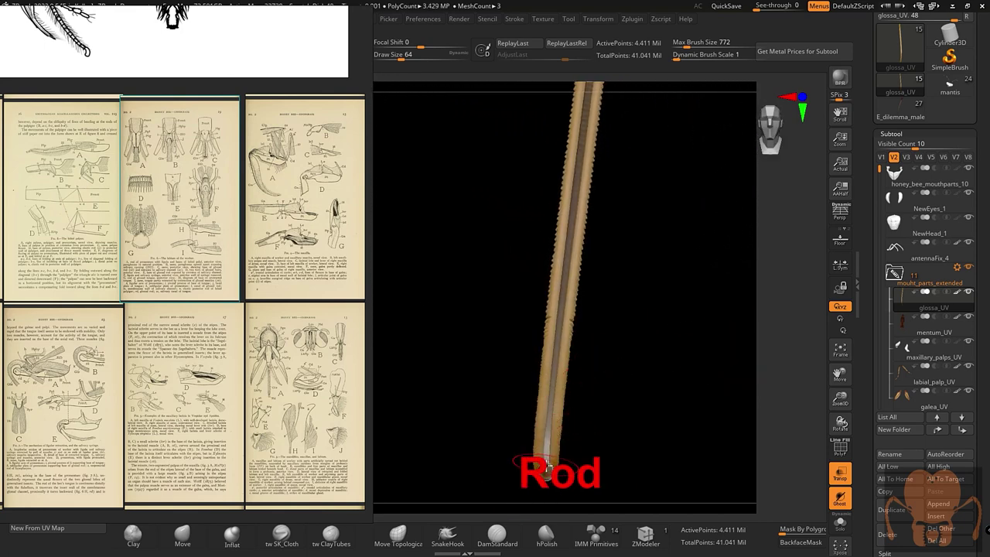
alt+click(547, 469)
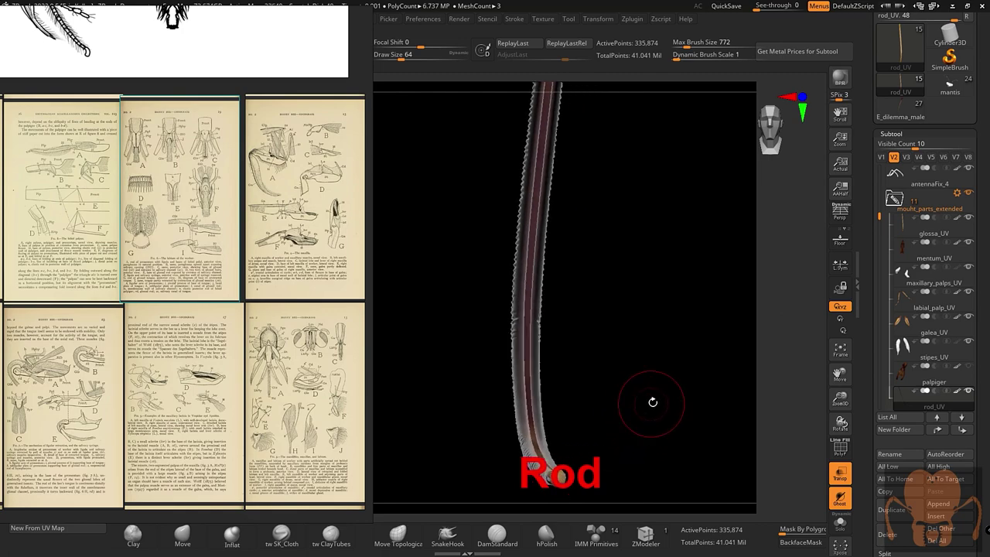
Look up the rod and glossa in the scanned book figures, comparing pages 29 and 19 with the sculpted rod.
middle_drag(78, 327, 283, 347)
scroll(162, 346, up, 4)
scroll(161, 347, up, 4)
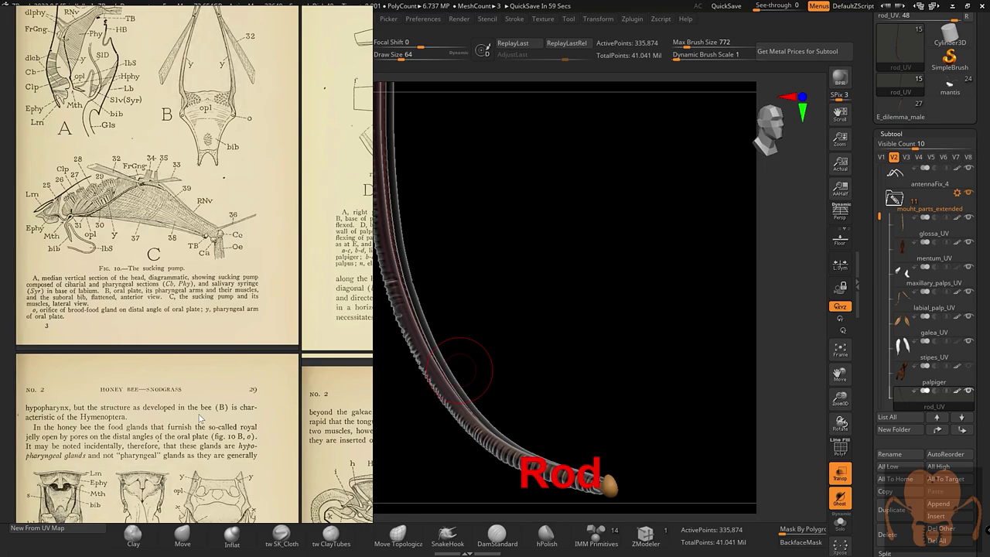
middle_drag(171, 259, 173, 228)
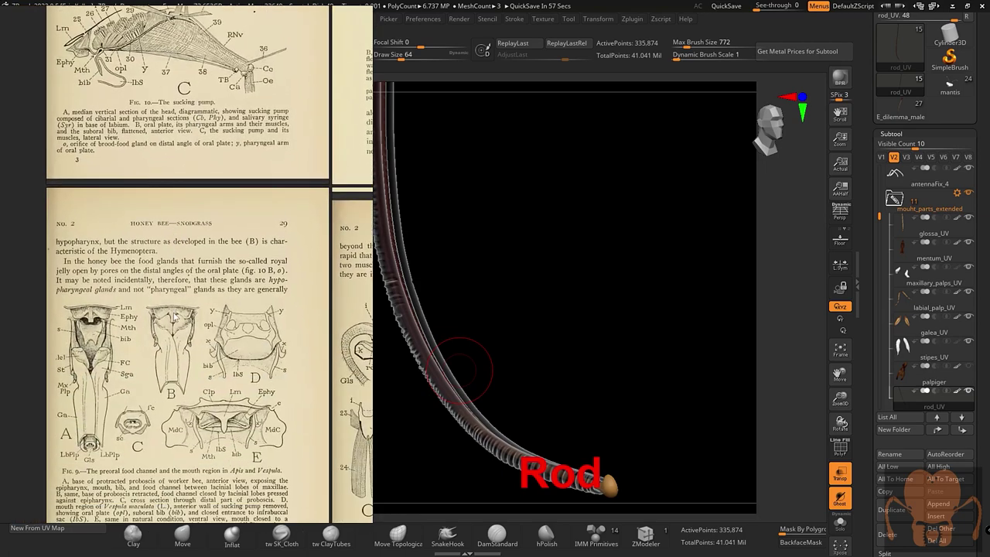
middle_drag(174, 313, 186, 291)
middle_drag(187, 291, 187, 278)
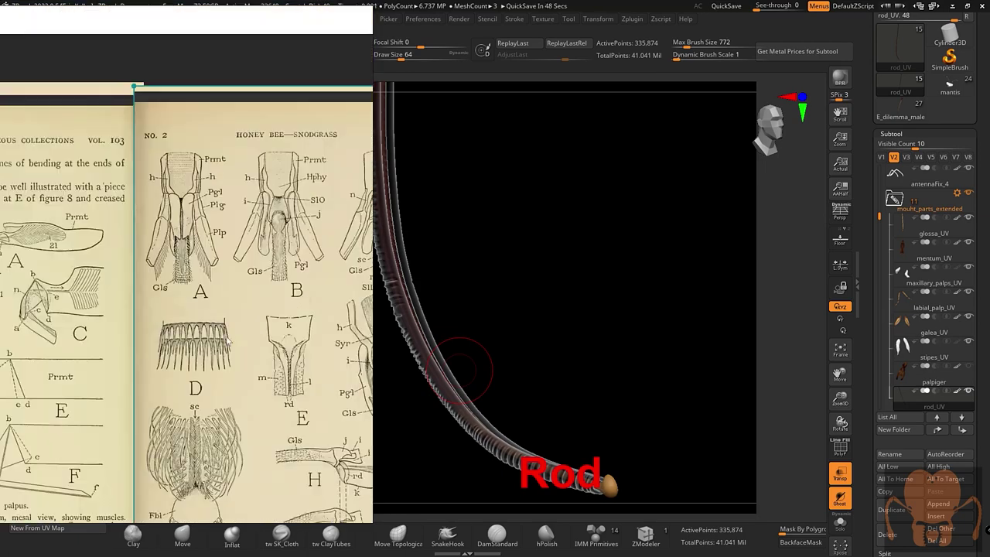
middle_drag(260, 318, 225, 326)
drag(225, 325, 156, 359)
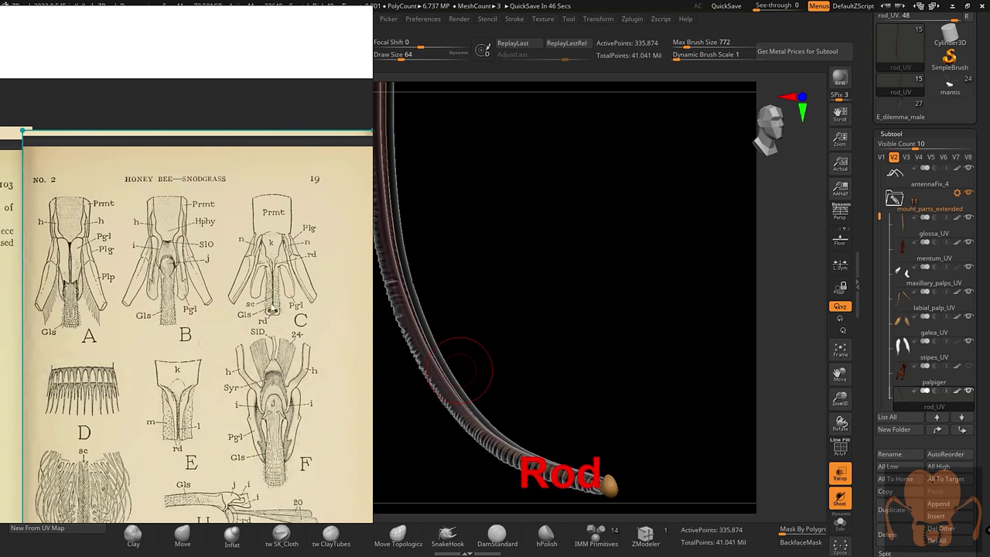
scroll(272, 310, up, 4)
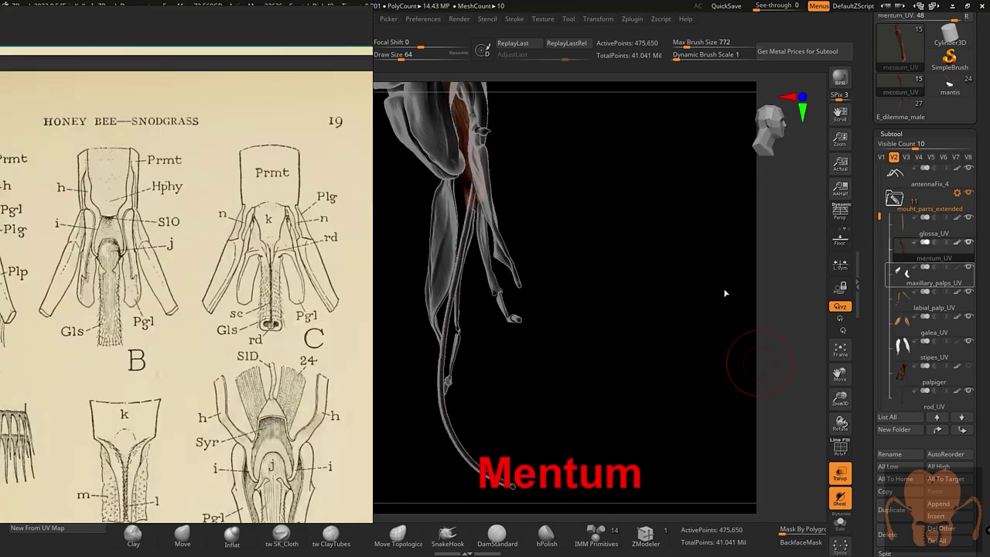
View the highlighted mentum from behind the head, and make the maxillary palps the active subtool.
drag(722, 289, 552, 310)
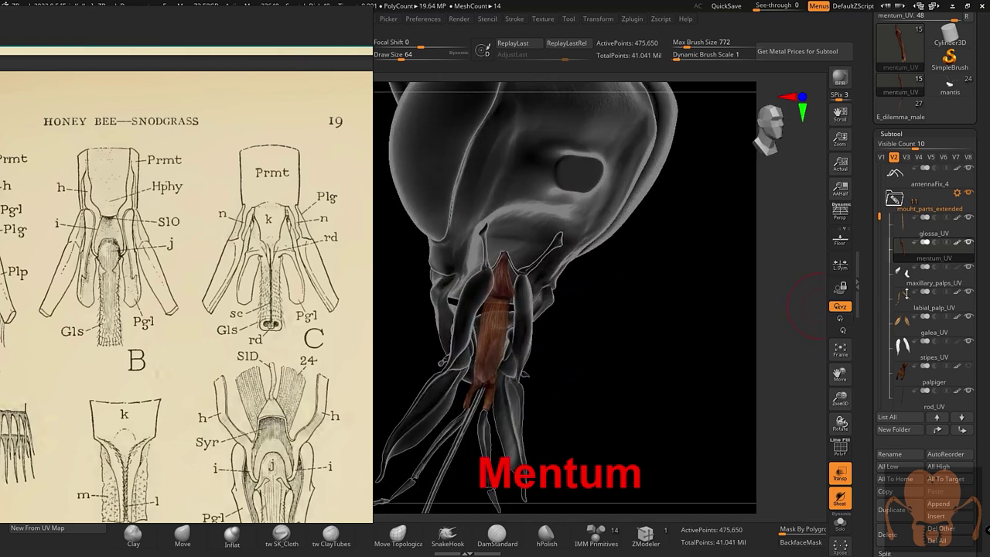
click(946, 284)
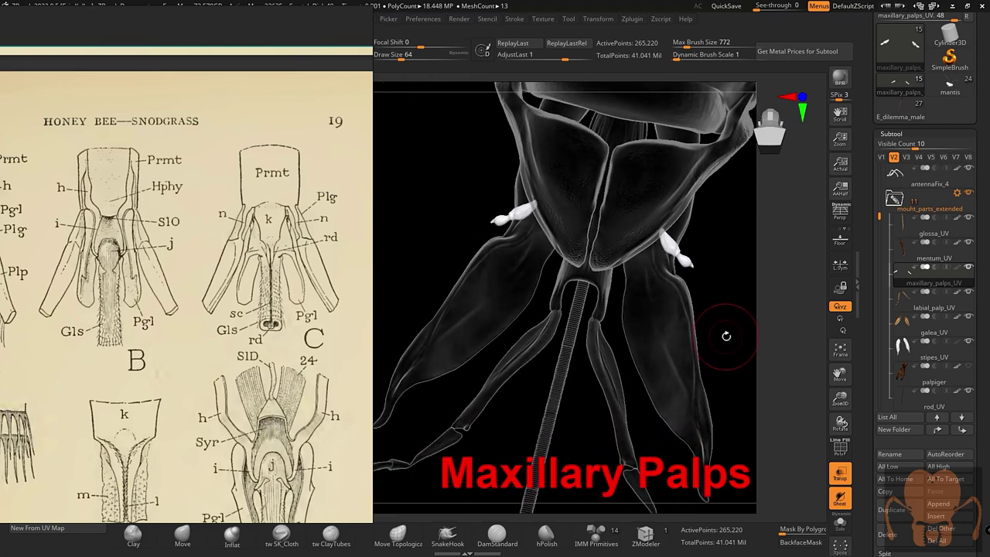
Look up the maxillary palps in the scanned Snodgrass figures, from page 15 to the parts labelled MxPlp on page 13.
scroll(174, 280, down, 4)
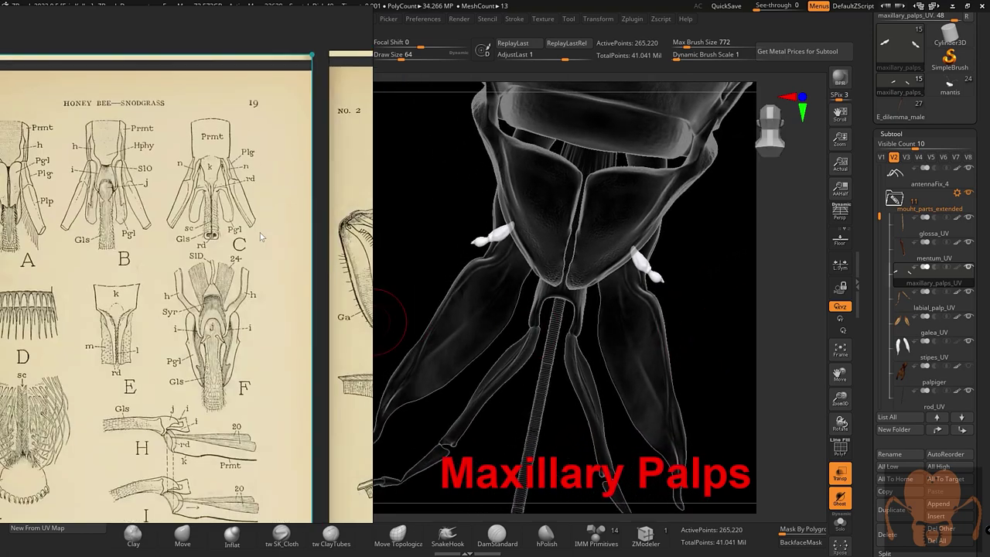
scroll(227, 271, down, 5)
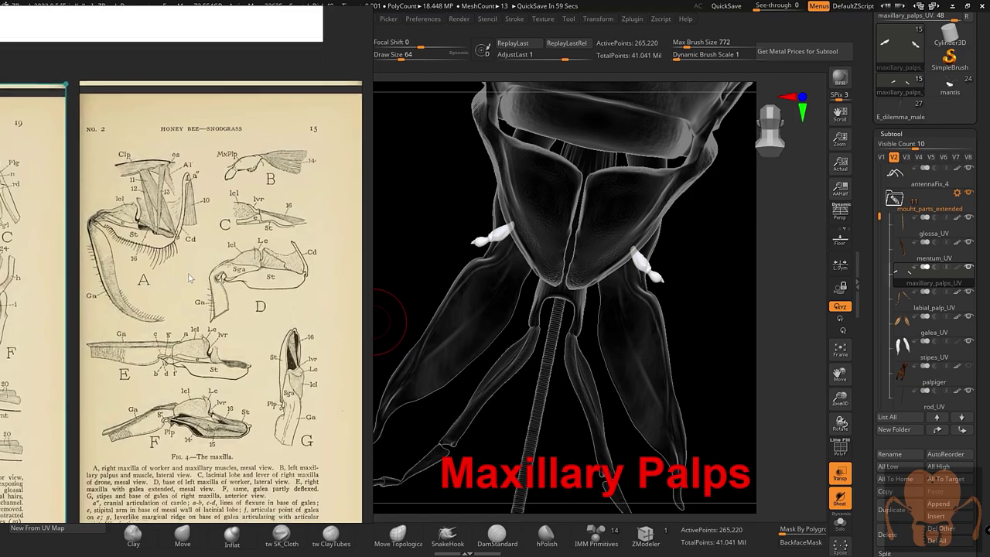
scroll(226, 307, up, 6)
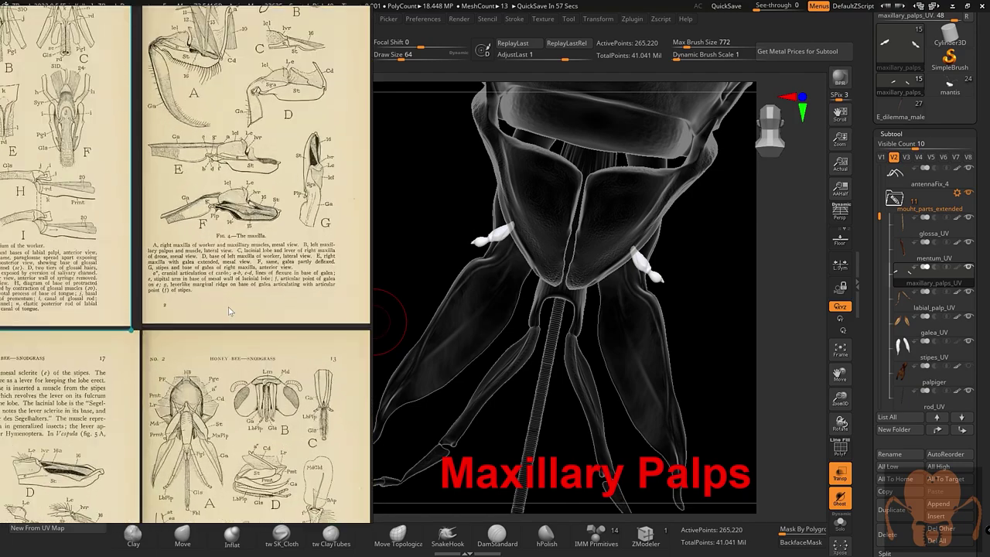
scroll(180, 317, up, 5)
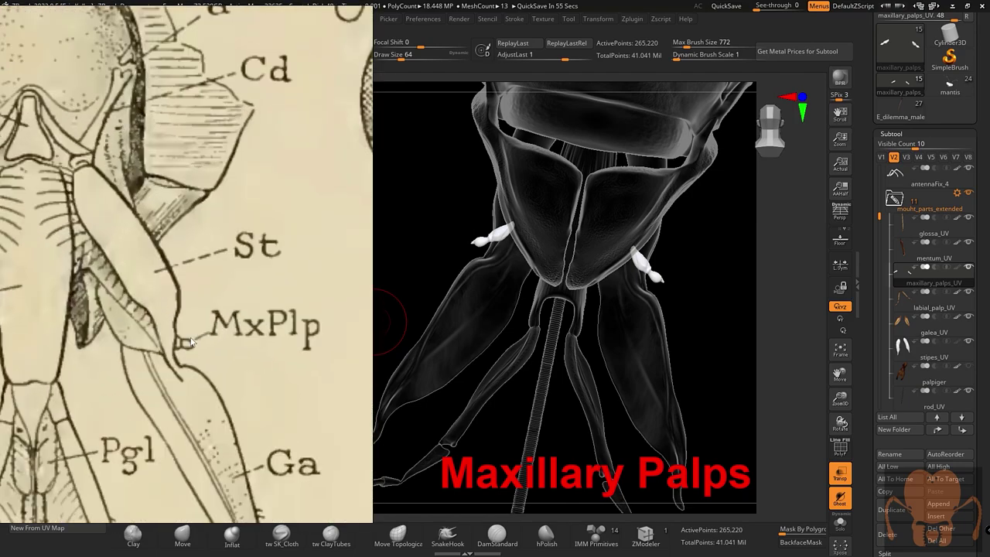
middle_drag(184, 335, 429, 336)
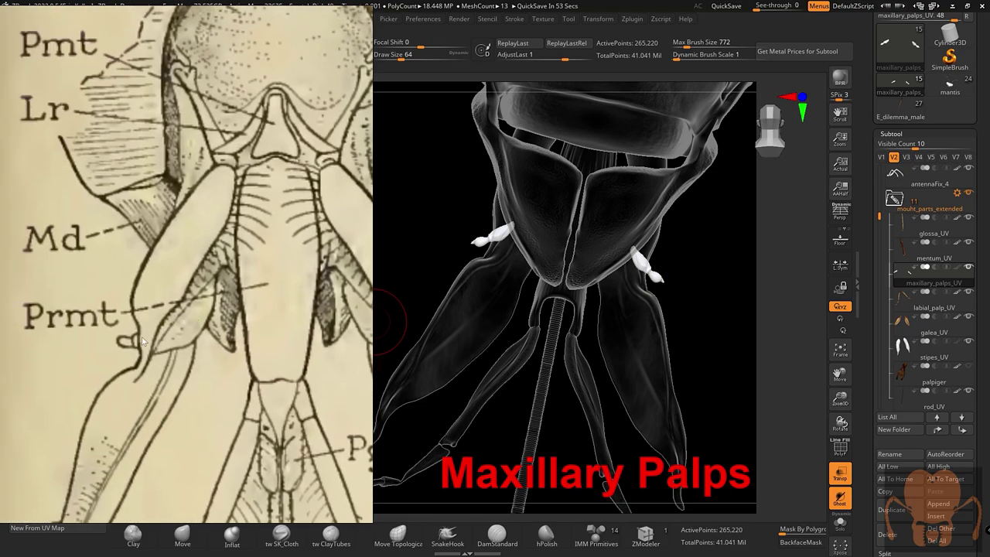
scroll(127, 344, down, 2)
scroll(230, 220, up, 3)
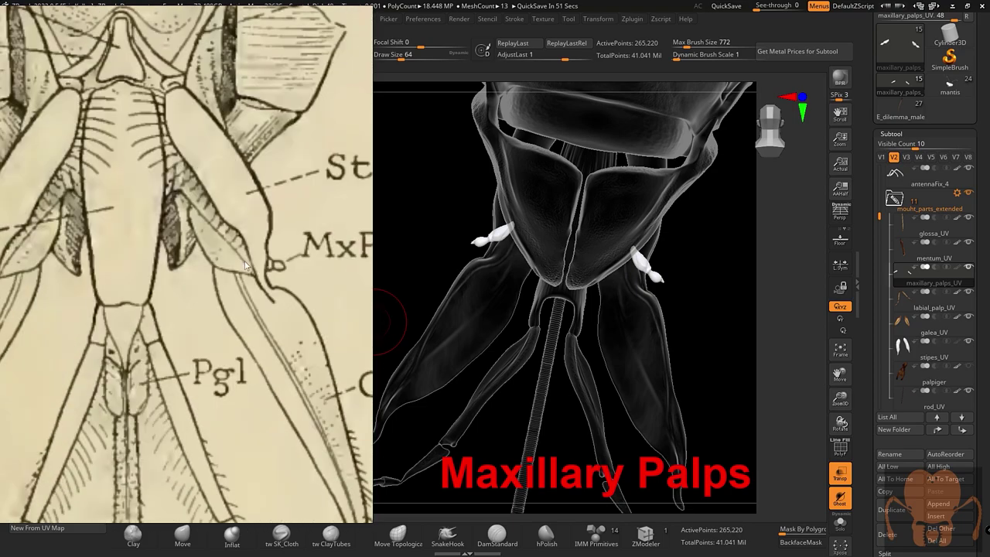
Examine the mouthpart area in the microscope photos of the bee head for the maxillary palps.
scroll(242, 263, down, 5)
middle_drag(16, 124, 205, 266)
scroll(193, 264, down, 3)
middle_drag(8, 120, 315, 435)
middle_drag(28, 185, 258, 320)
scroll(164, 193, up, 2)
middle_drag(164, 203, 211, 252)
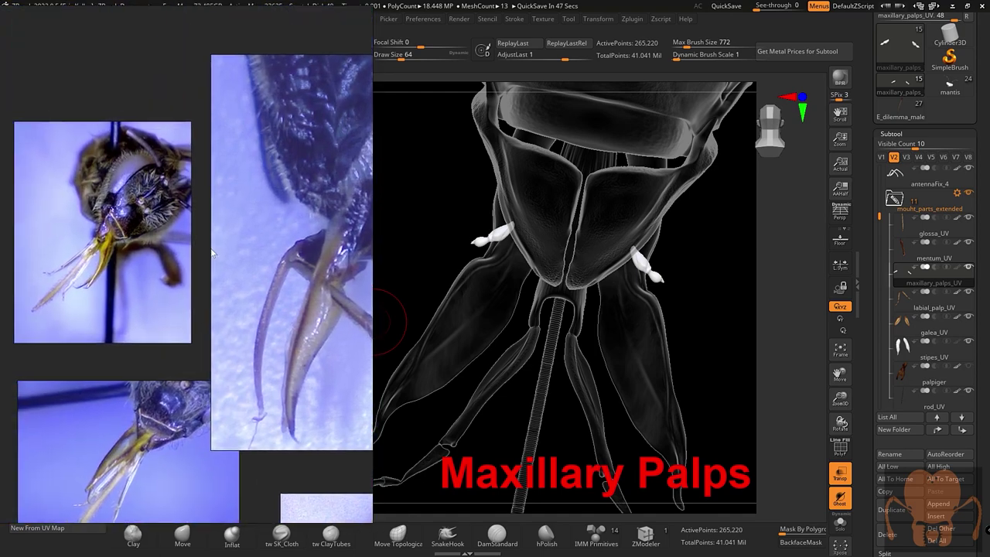
scroll(133, 261, up, 5)
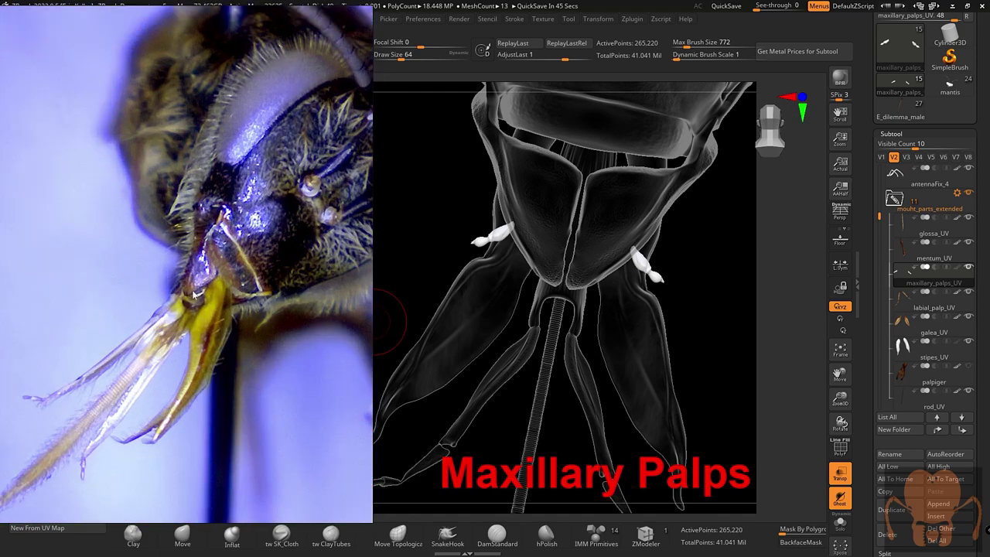
scroll(235, 287, down, 3)
scroll(193, 248, up, 4)
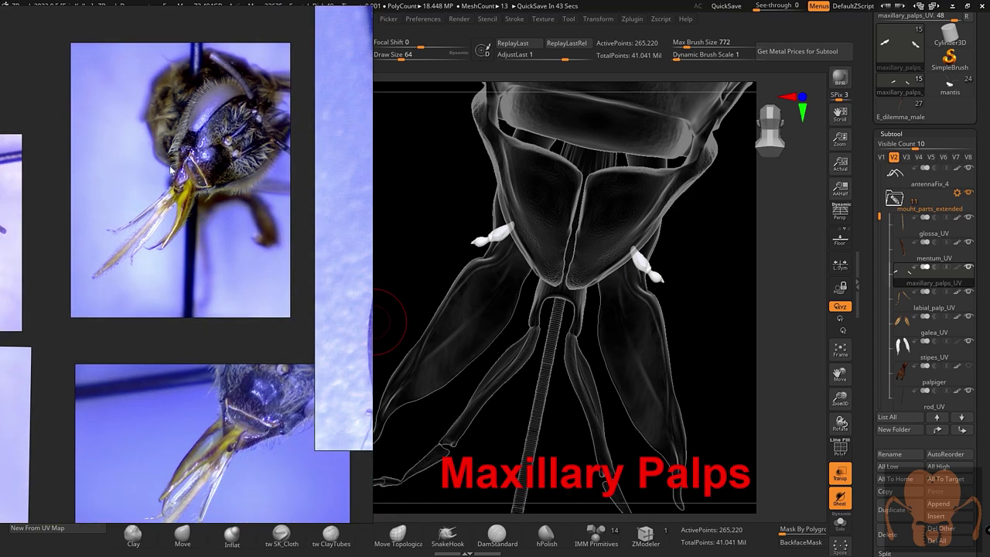
scroll(198, 264, down, 3)
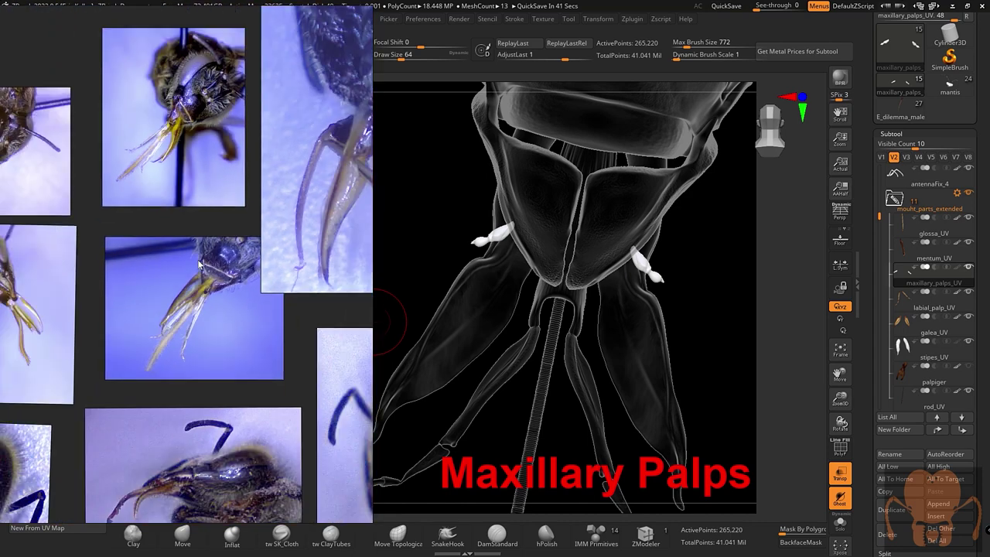
Inspect the highlighted maxillary palps from different angles, and frame the mantis head from the front for comparison.
mouse_move(709, 276)
mouse_down()
mouse_move(712, 294)
mouse_move(673, 287)
mouse_move(743, 303)
mouse_up()
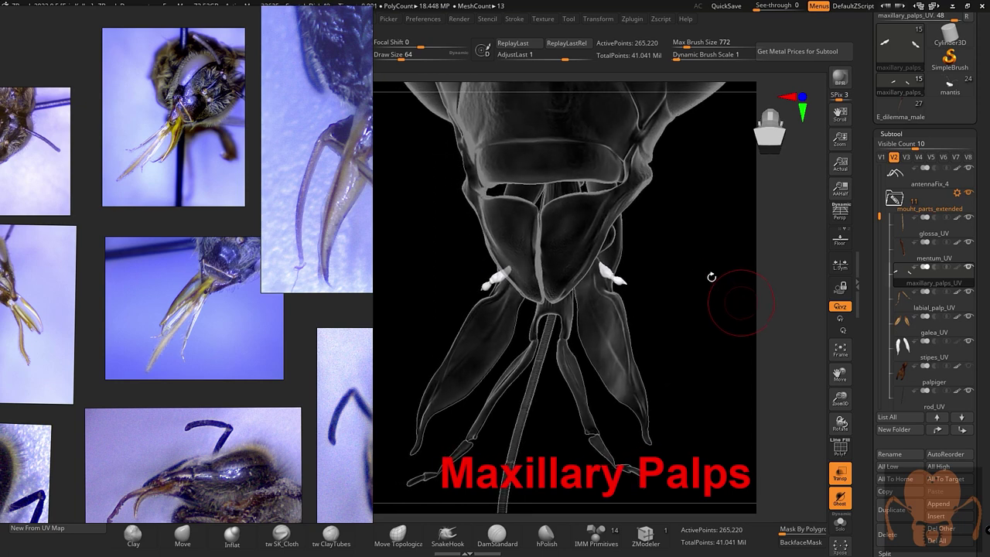
drag(712, 276, 720, 317)
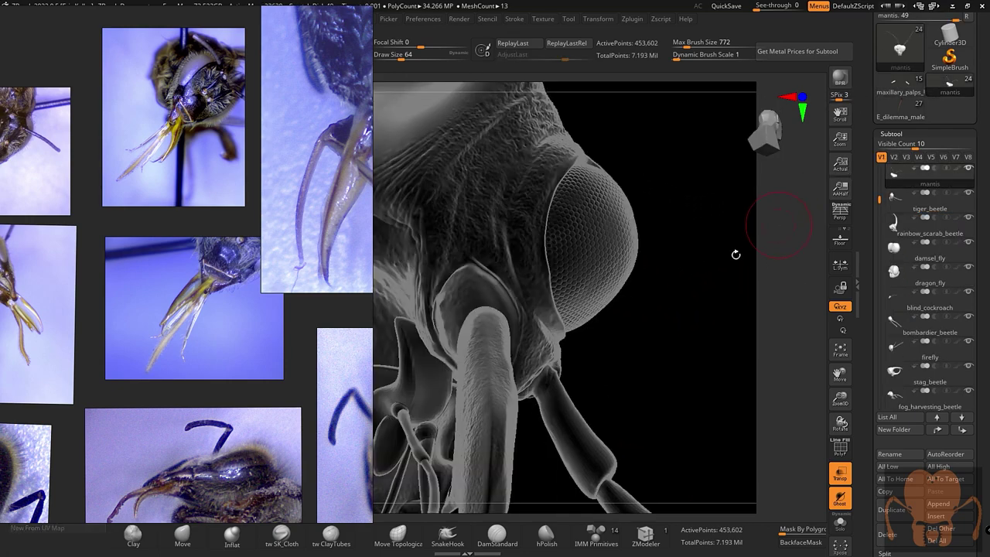
drag(784, 194, 806, 317)
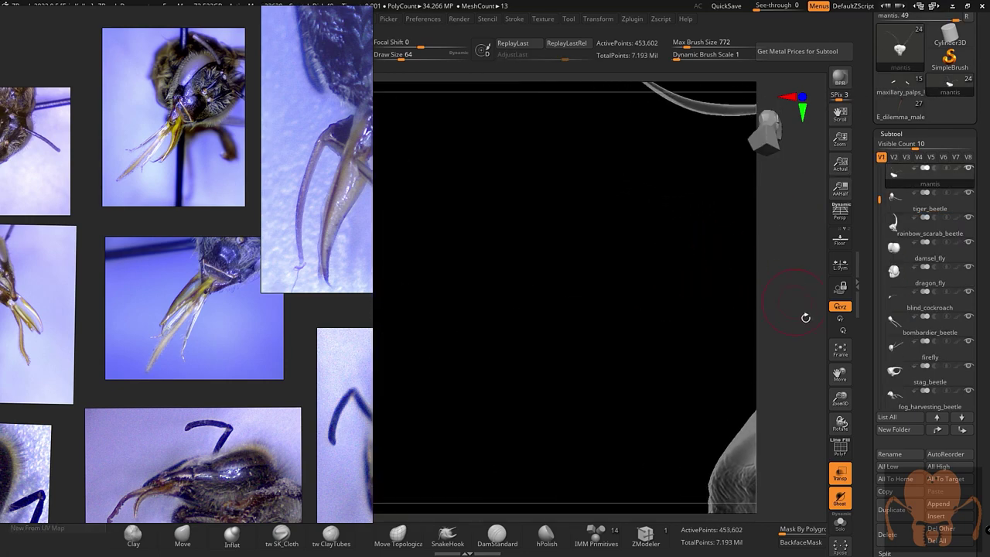
click(840, 350)
drag(740, 287, 778, 288)
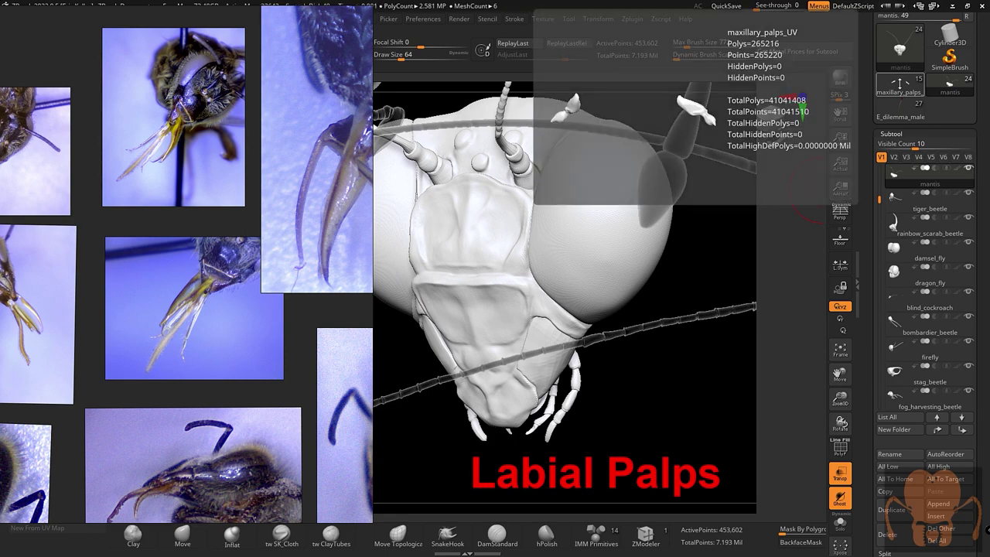
Return to the bee model, highlight the labial_palp_UV subtool, and show the labial palps from several angles.
click(900, 83)
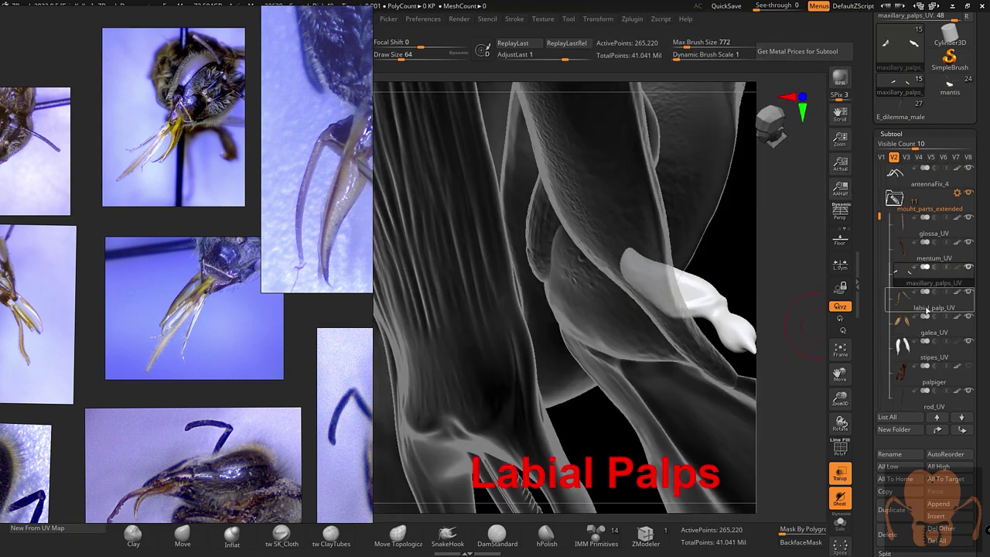
click(927, 311)
drag(761, 330, 679, 346)
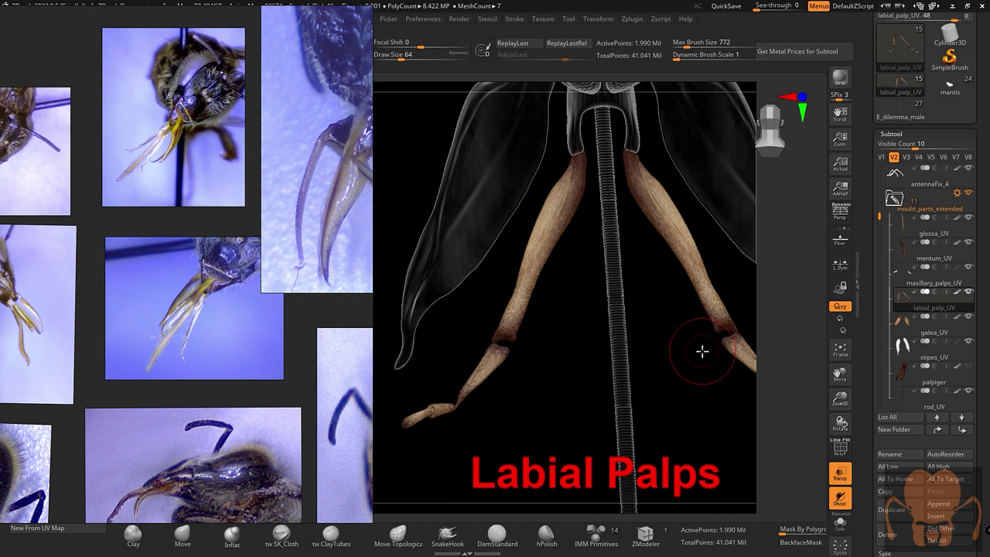
drag(702, 351, 719, 344)
drag(623, 357, 585, 390)
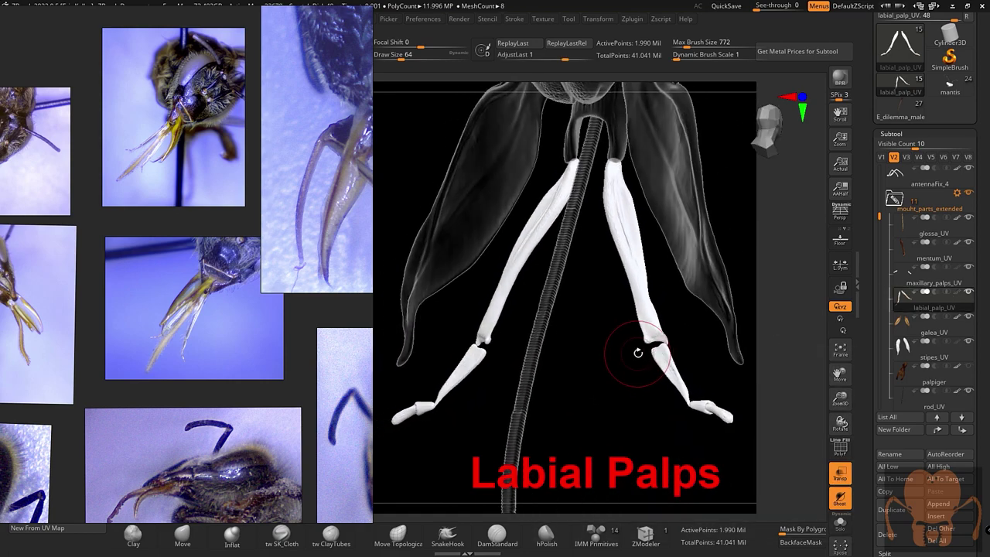
Highlight the galea_UV subtool, and compare it with the microscope photo of the upward-pointing mouthparts.
click(925, 328)
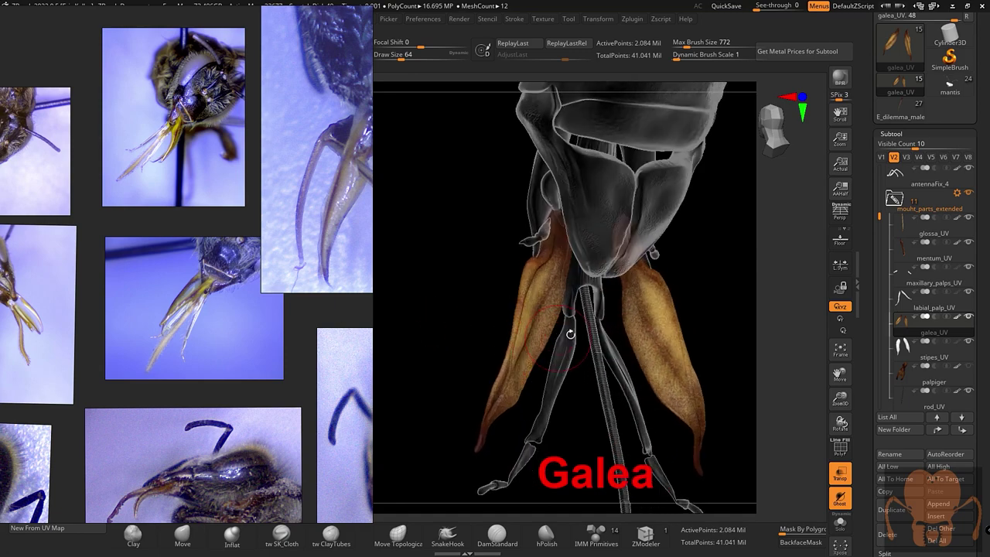
scroll(236, 317, down, 3)
middle_drag(240, 288, 196, 247)
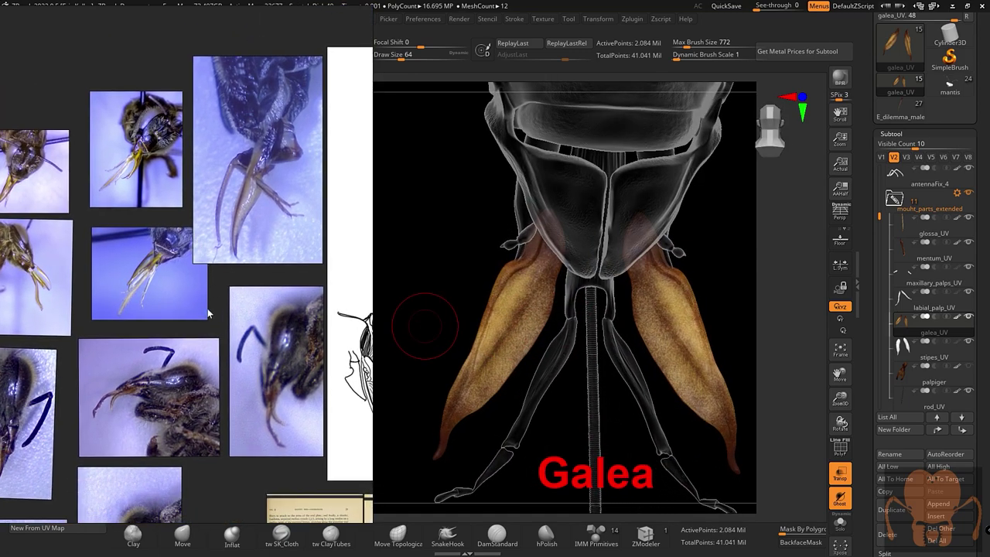
middle_drag(169, 329, 324, 277)
middle_drag(249, 305, 428, 437)
scroll(252, 360, up, 4)
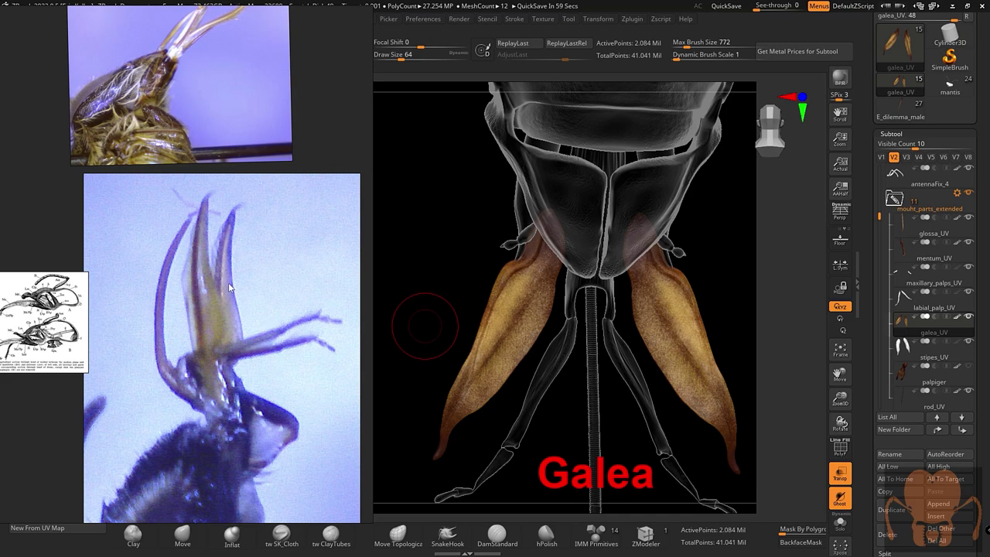
Examine the galea in the side-view microscope photos of the bee heads.
scroll(225, 282, down, 3)
middle_drag(245, 236, 205, 132)
middle_drag(264, 436, 214, 153)
scroll(270, 270, up, 3)
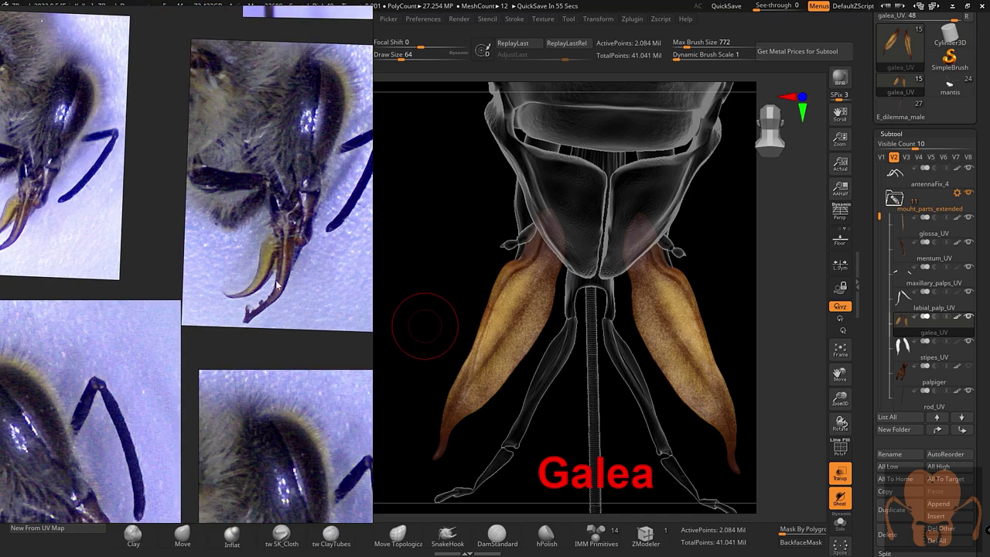
middle_drag(253, 321, 295, 237)
middle_drag(198, 362, 225, 206)
middle_drag(195, 270, 137, 258)
middle_drag(284, 297, 144, 244)
scroll(207, 324, down, 3)
scroll(254, 293, down, 4)
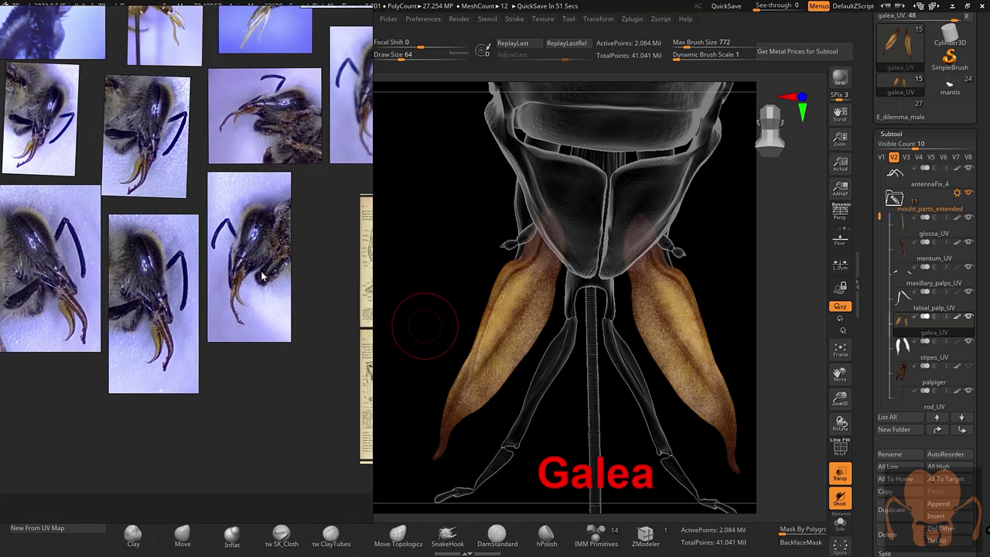
Inspect the galea in the close-up photo of the downward-extended proboscis.
scroll(215, 265, down, 1)
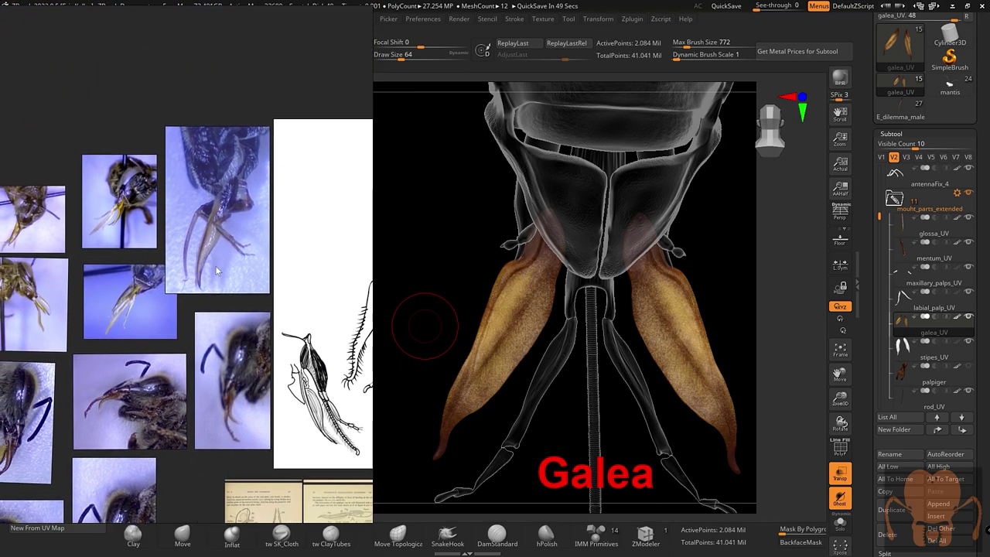
scroll(221, 254, up, 6)
middle_drag(225, 224, 227, 316)
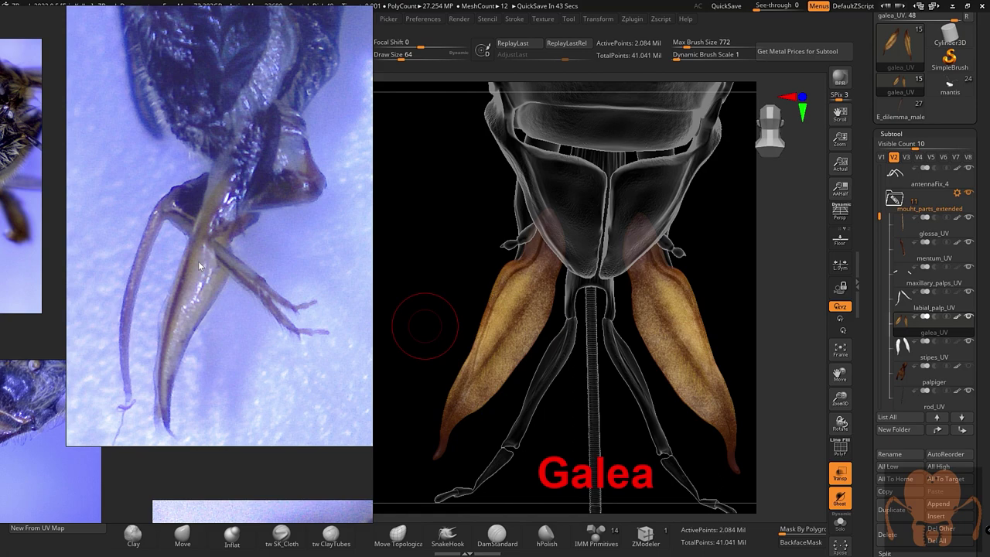
scroll(188, 285, down, 4)
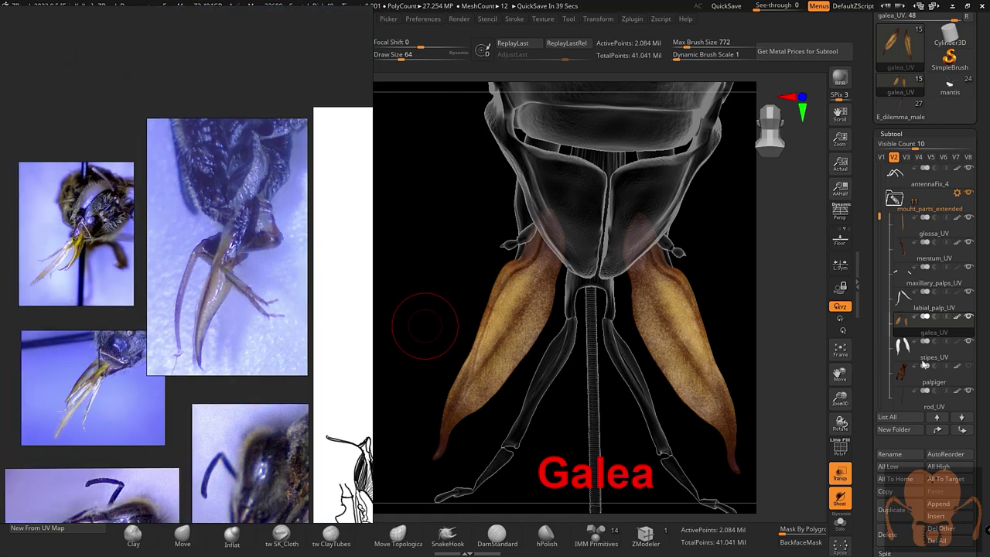
Highlight the stipes_UV subtool, and frame the stipes close up from behind the mouthparts.
click(933, 358)
drag(724, 323, 687, 315)
key(f)
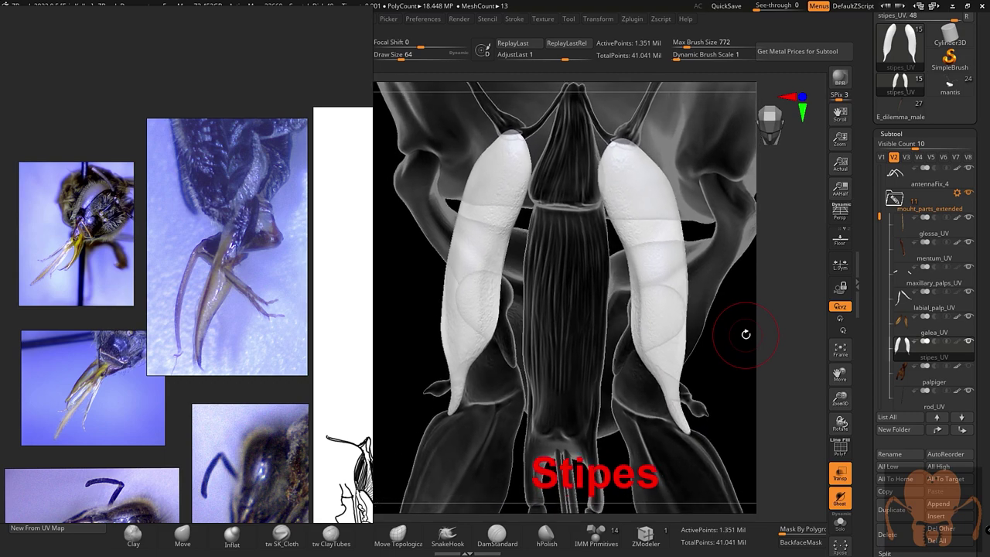
drag(745, 334, 747, 335)
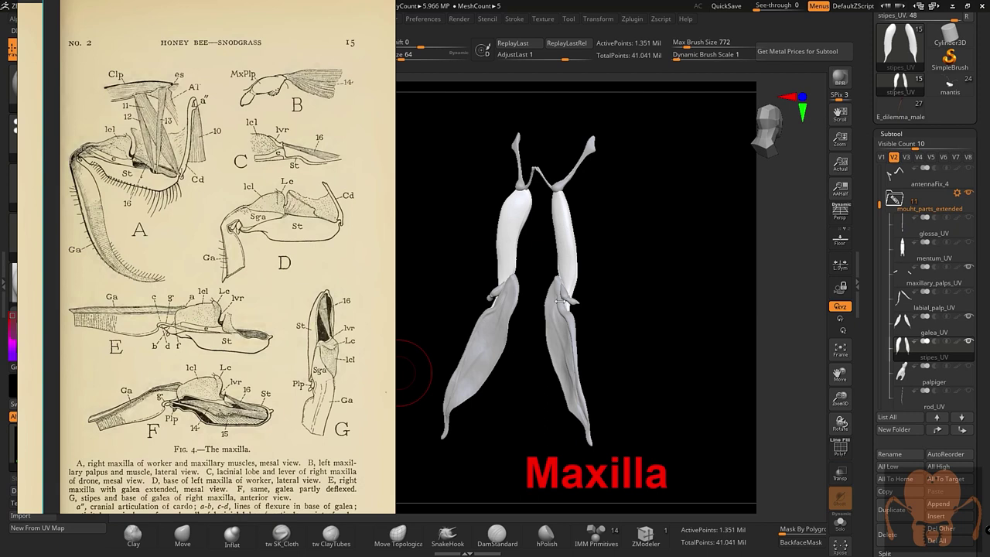
Compare the isolated maxilla parts from different angles with the maxilla drawings in Fig. 4 on page 15.
drag(648, 309, 653, 318)
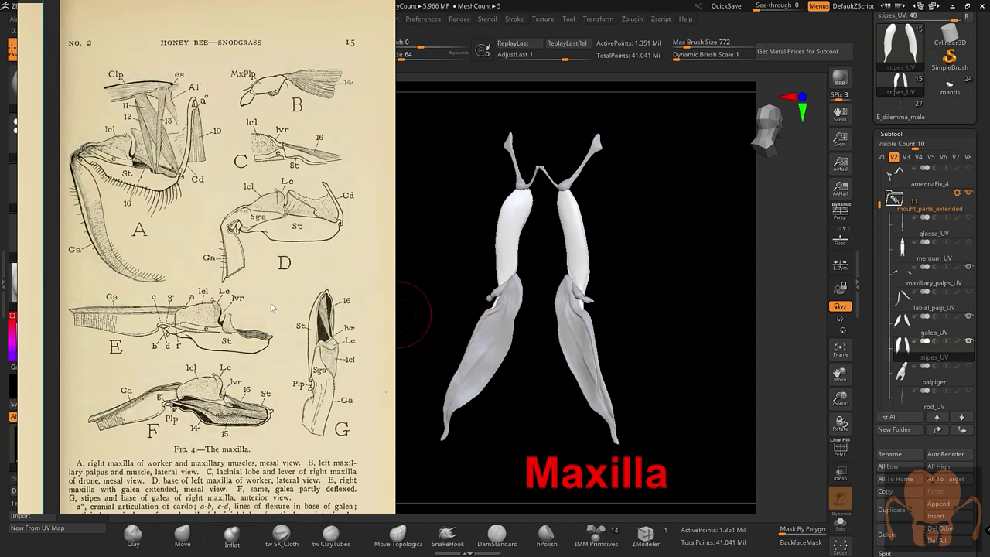
drag(270, 303, 258, 257)
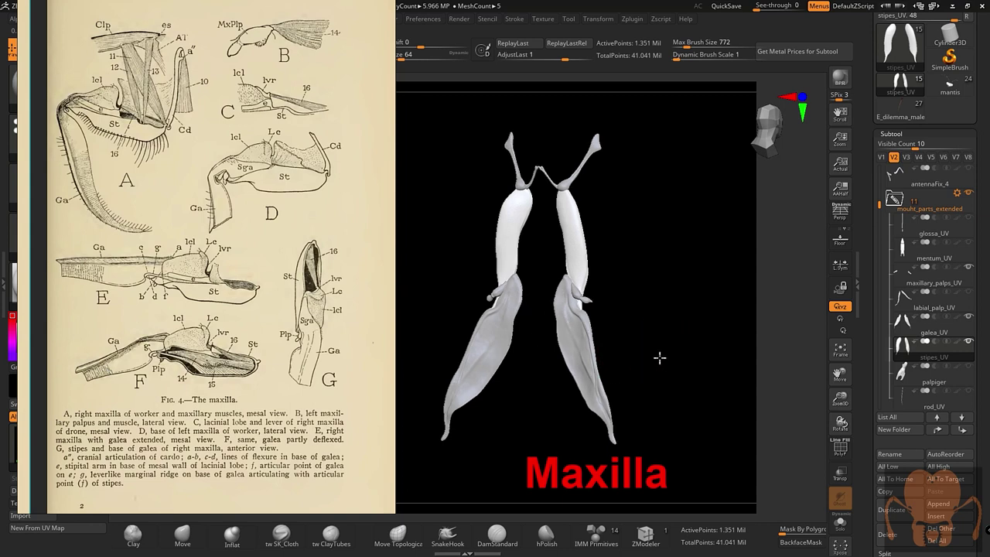
drag(659, 357, 478, 262)
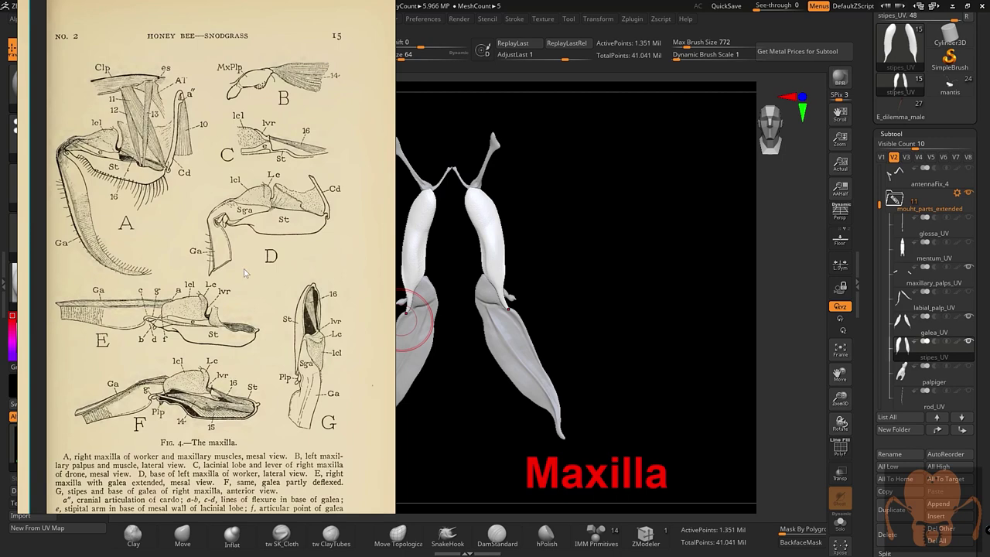
scroll(255, 271, down, 2)
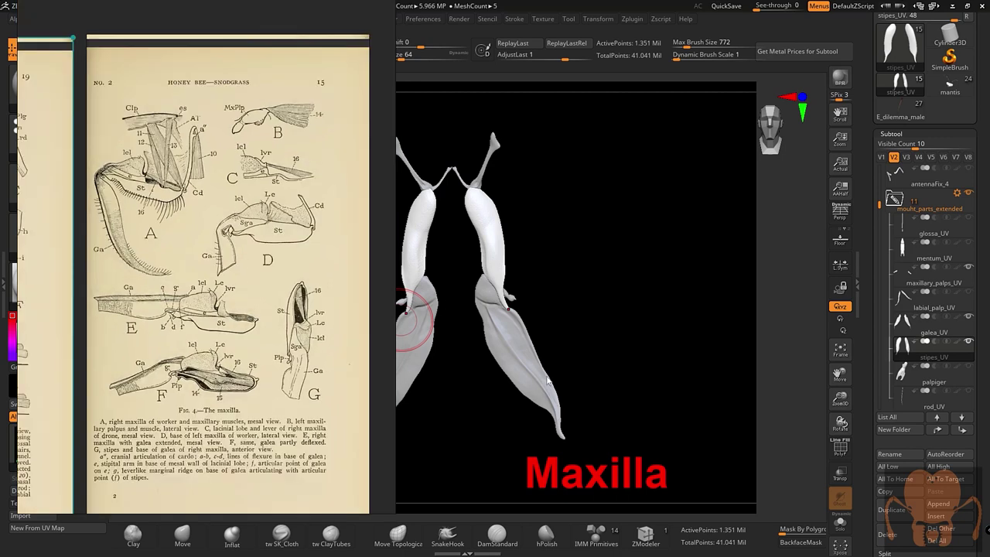
mouse_move(484, 408)
mouse_down()
mouse_move(467, 406)
mouse_move(475, 401)
mouse_up()
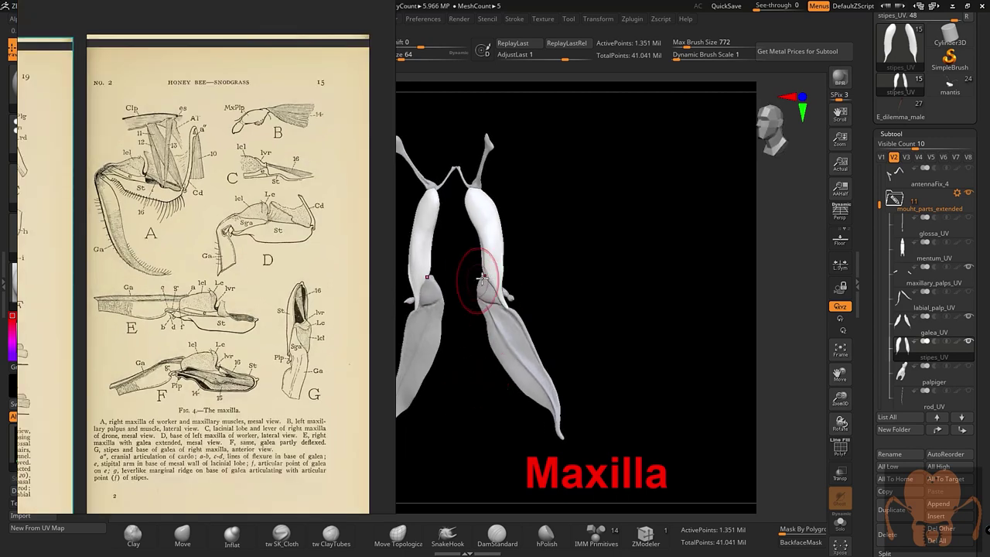
drag(468, 368, 393, 361)
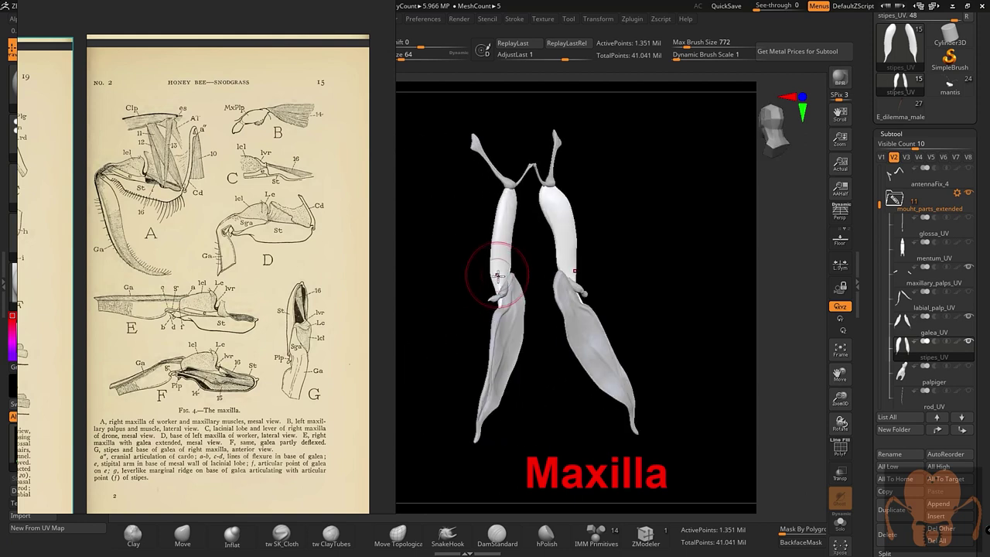
drag(552, 378, 541, 395)
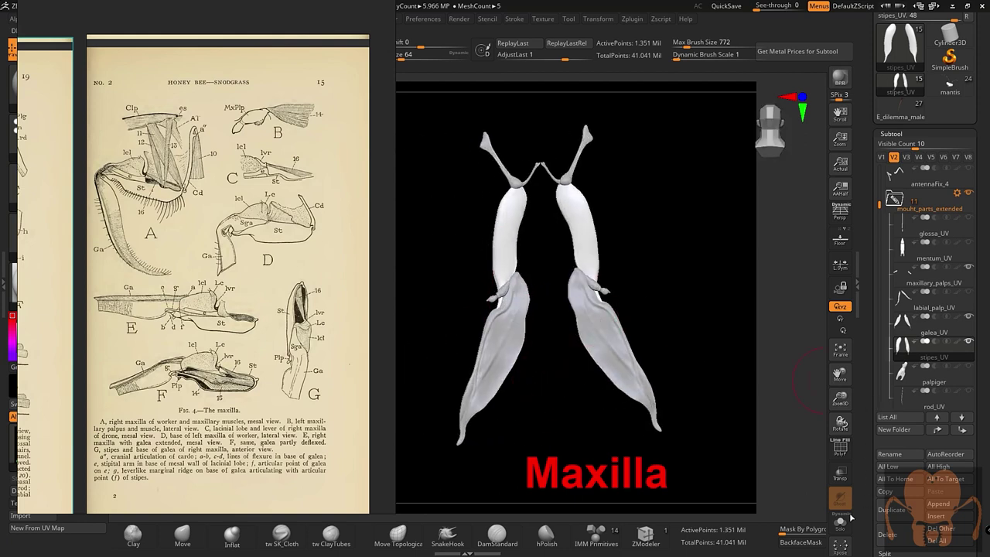
Isolate the stipes_UV subtool, and restore the rest of the bee head around it.
click(959, 338)
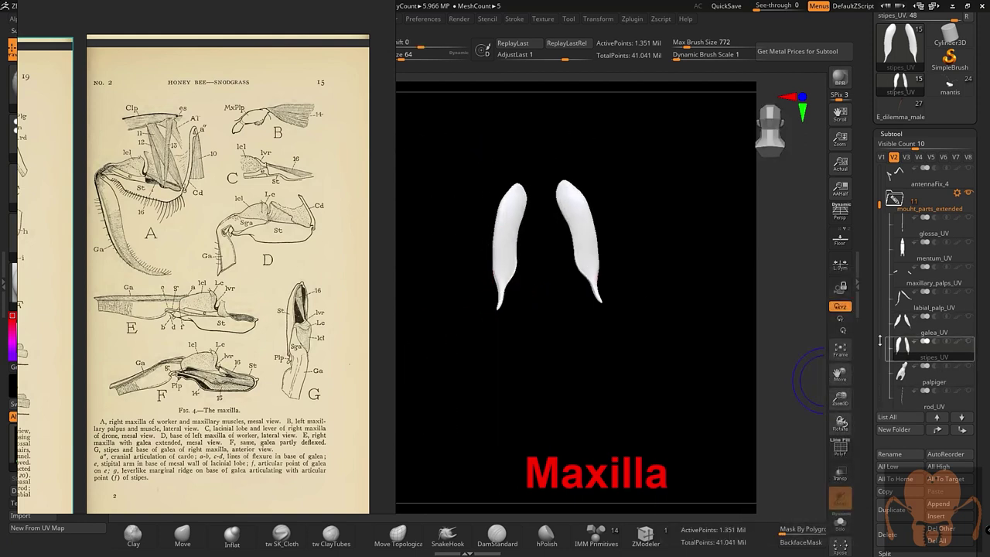
click(969, 342)
drag(793, 337, 689, 327)
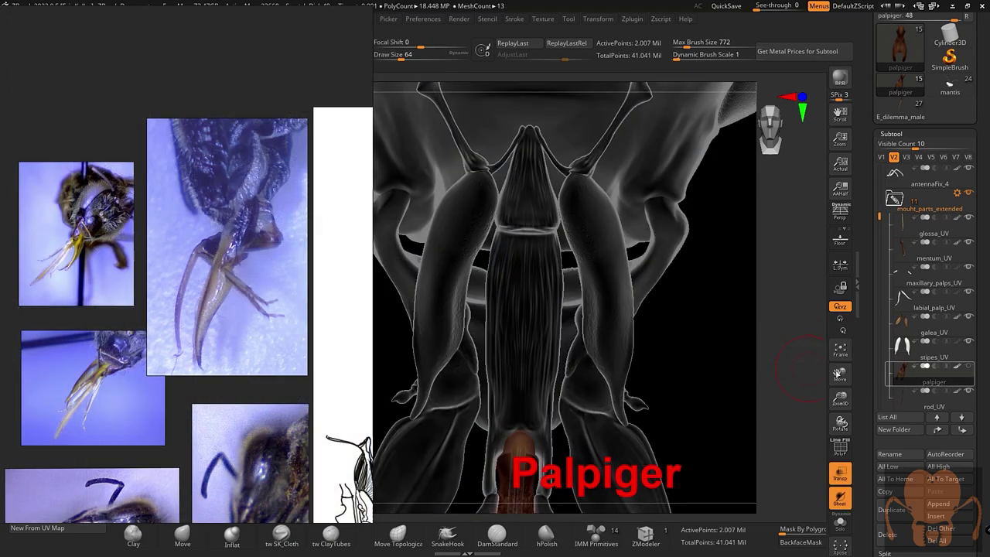
Inspect the highlighted palpiger close up, and highlight the rod_UV subtool down to its curved lower tip.
mouse_move(748, 351)
alt+mouse_down()
mouse_move(592, 214)
mouse_move(579, 309)
mouse_move(579, 290)
mouse_move(739, 325)
alt+mouse_up()
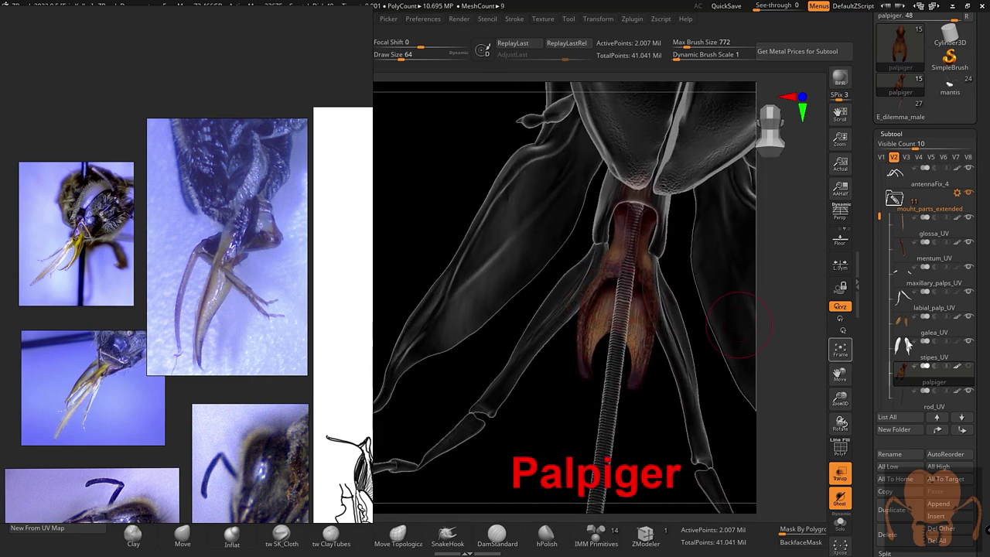
alt+drag(776, 361, 720, 348)
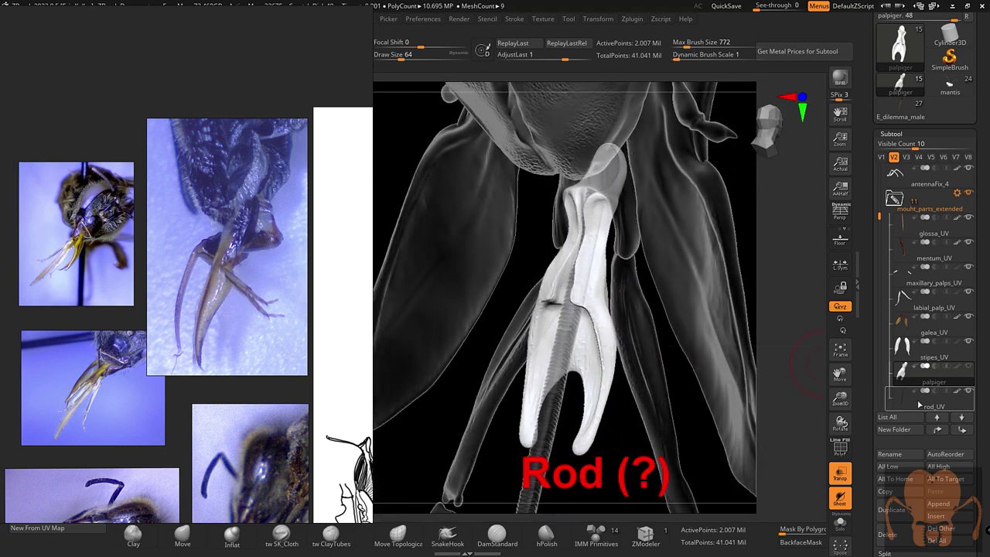
click(917, 402)
drag(762, 376, 654, 347)
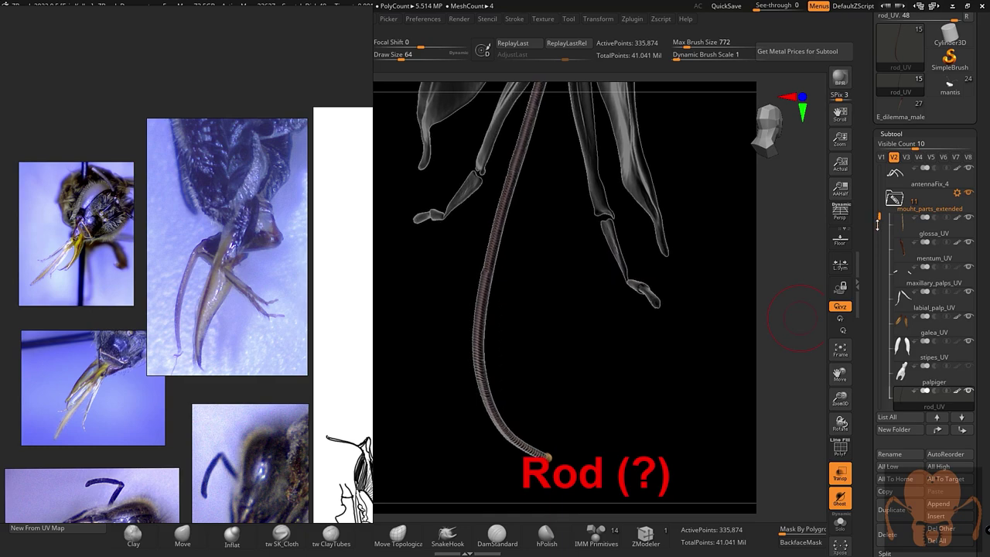
Highlight the maxillary_cardines_UV subtool, turn off its polypaint, and view the cardines from behind and from the side of the head.
scroll(914, 321, down, 4)
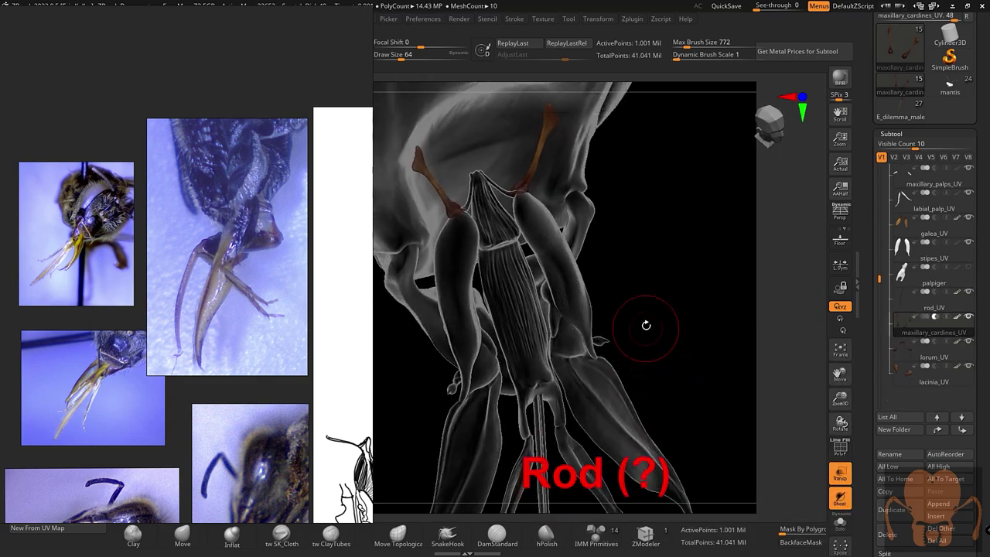
drag(646, 326, 645, 324)
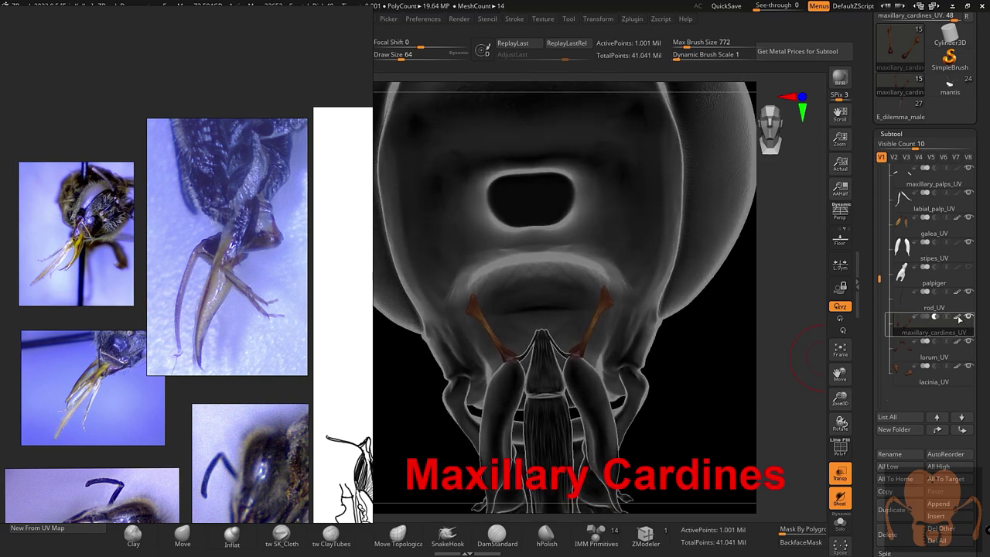
click(959, 319)
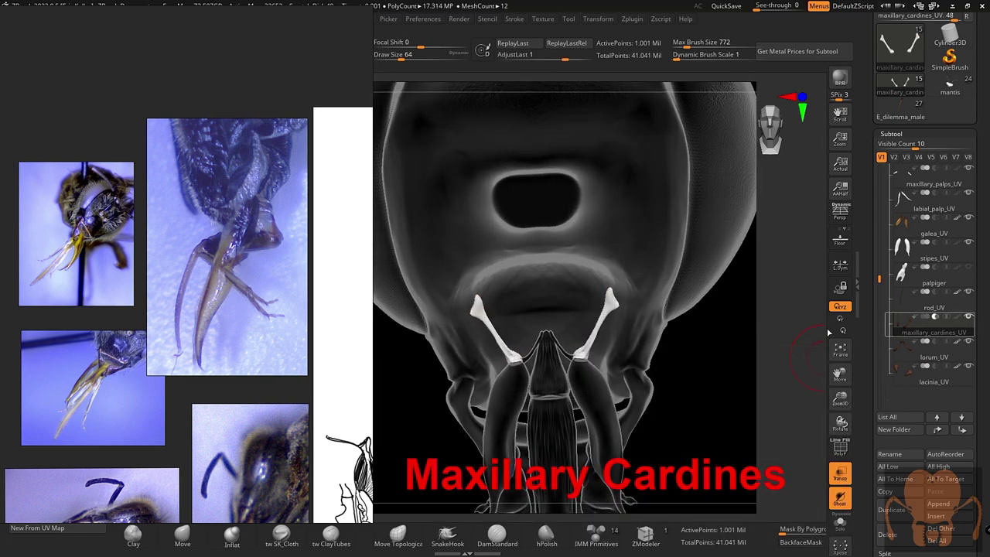
drag(671, 338, 825, 344)
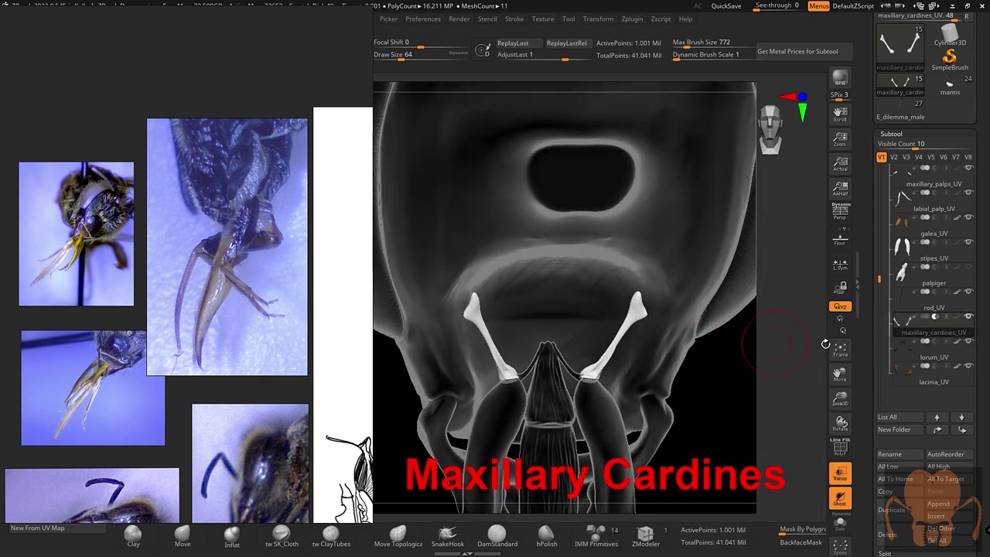
drag(714, 341, 508, 361)
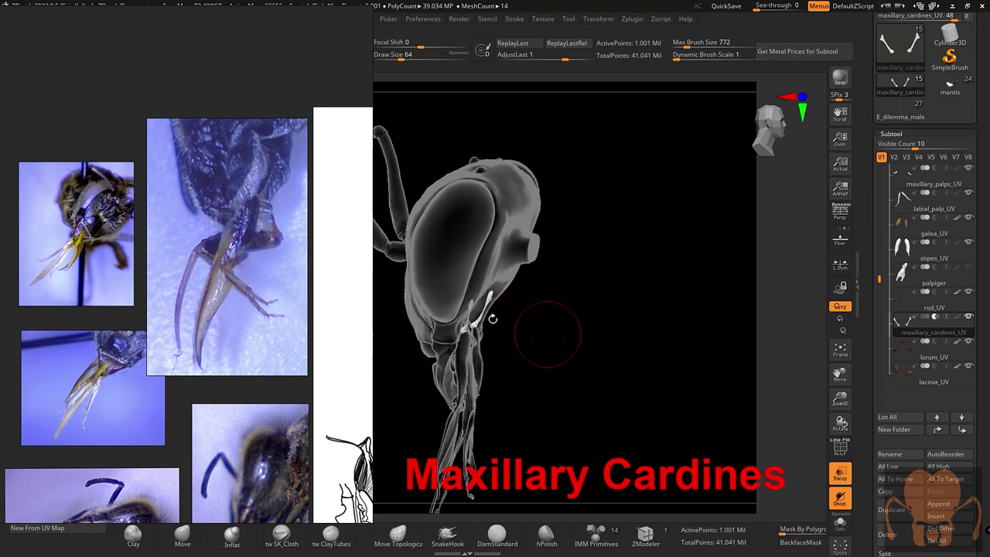
mouse_move(631, 339)
mouse_down()
mouse_move(722, 351)
mouse_move(675, 353)
mouse_up()
Find the cardo (Cd) in drawing A of the Snodgrass honey bee head figure on the reference board.
scroll(317, 280, down, 5)
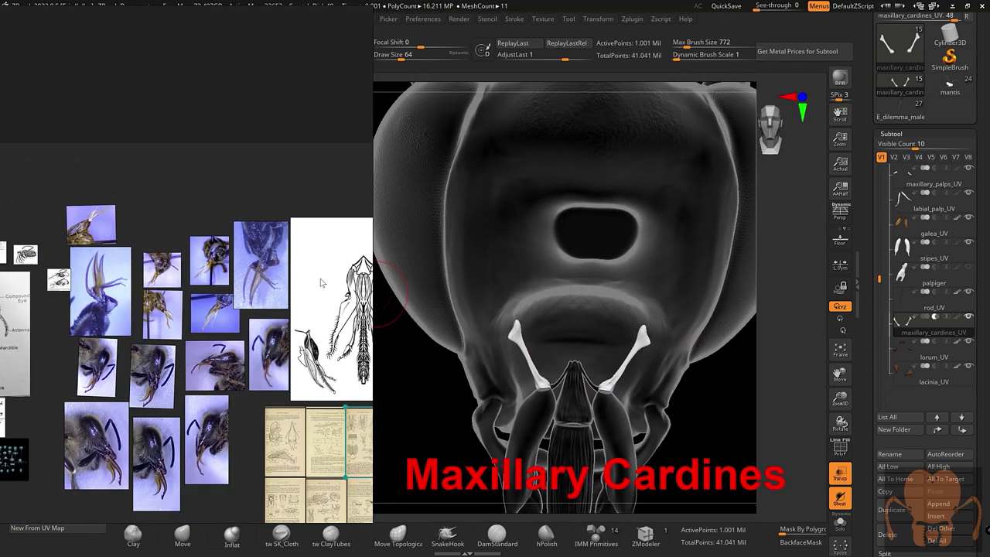
middle_drag(323, 281, 213, 259)
scroll(268, 341, up, 2)
middle_drag(269, 340, 263, 266)
scroll(267, 298, up, 4)
scroll(250, 313, up, 1)
mouse_move(249, 313)
middle_down()
mouse_move(189, 114)
mouse_move(239, 197)
middle_up()
scroll(269, 318, up, 1)
scroll(255, 301, up, 5)
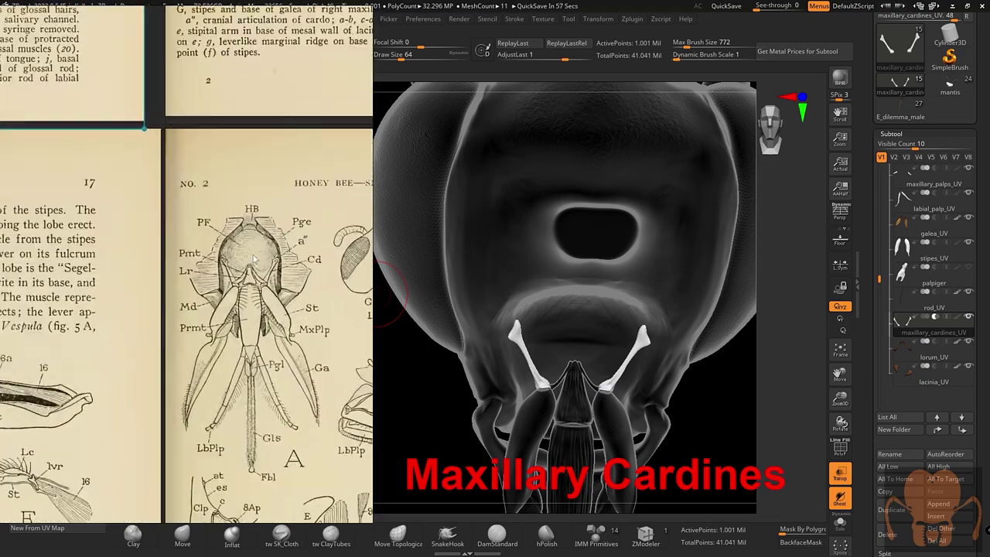
Highlight the lorum_UV subtool and then lacinia_UV without their polypaint, framing them close up behind the mouthparts.
click(942, 357)
drag(705, 340, 718, 333)
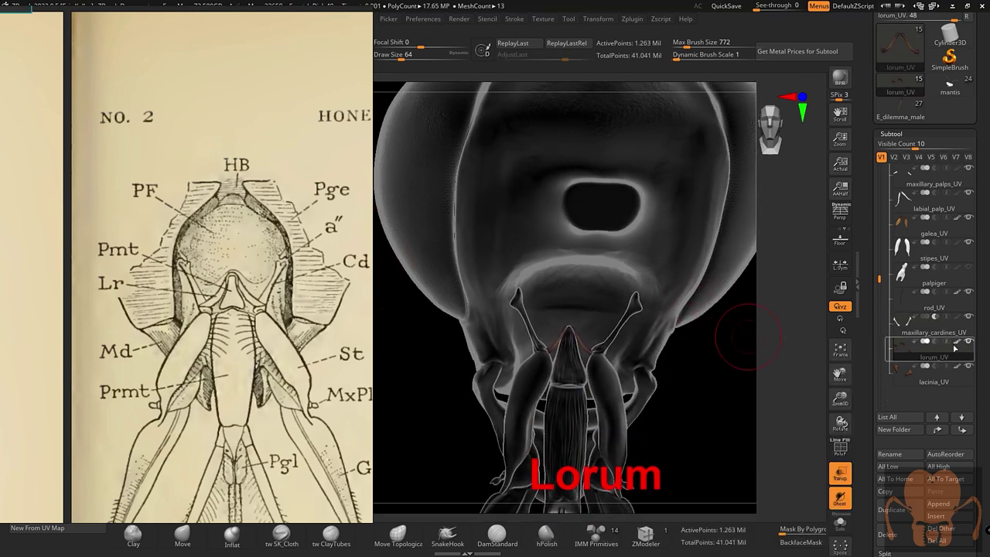
mouse_move(634, 335)
alt+mouse_down()
mouse_move(683, 356)
mouse_move(639, 344)
alt+mouse_up()
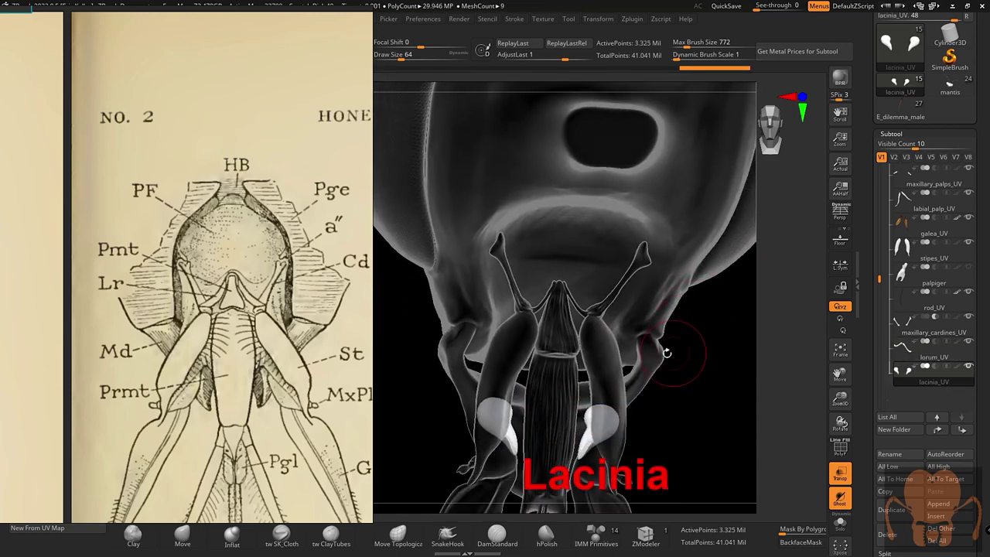
drag(665, 351, 681, 364)
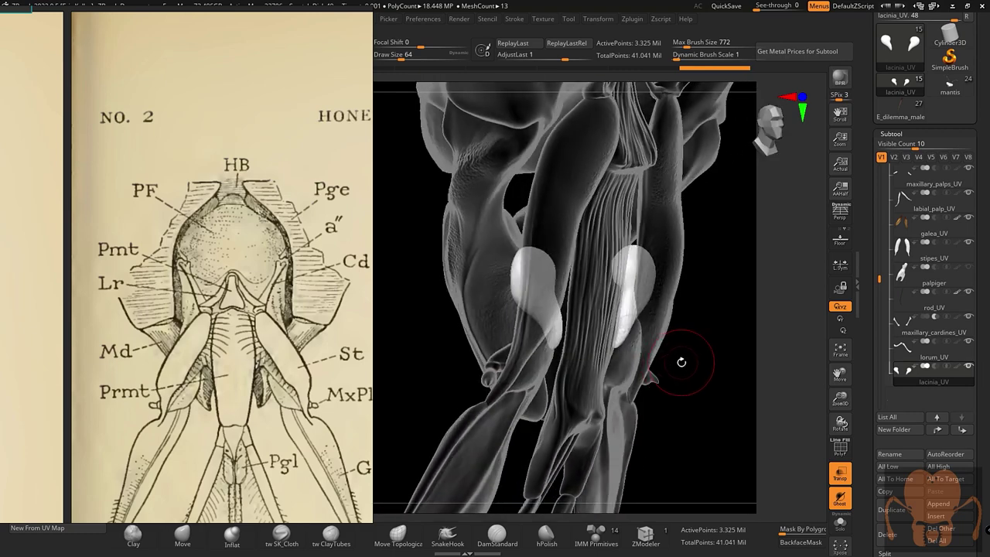
Search the Snodgrass mouthpart drawings and the line drawing on the reference board for the lacinia.
scroll(284, 335, down, 4)
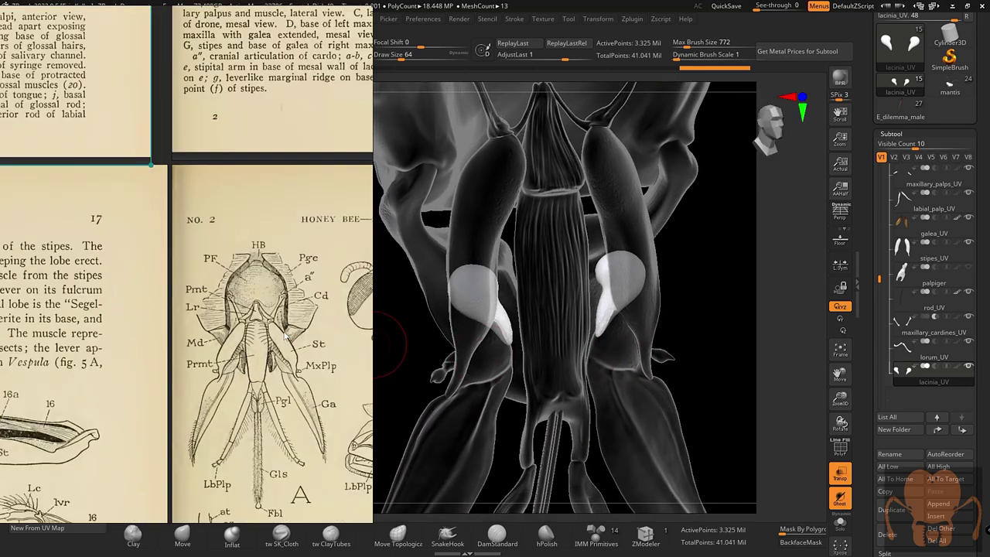
scroll(288, 334, down, 3)
middle_drag(313, 329, 239, 318)
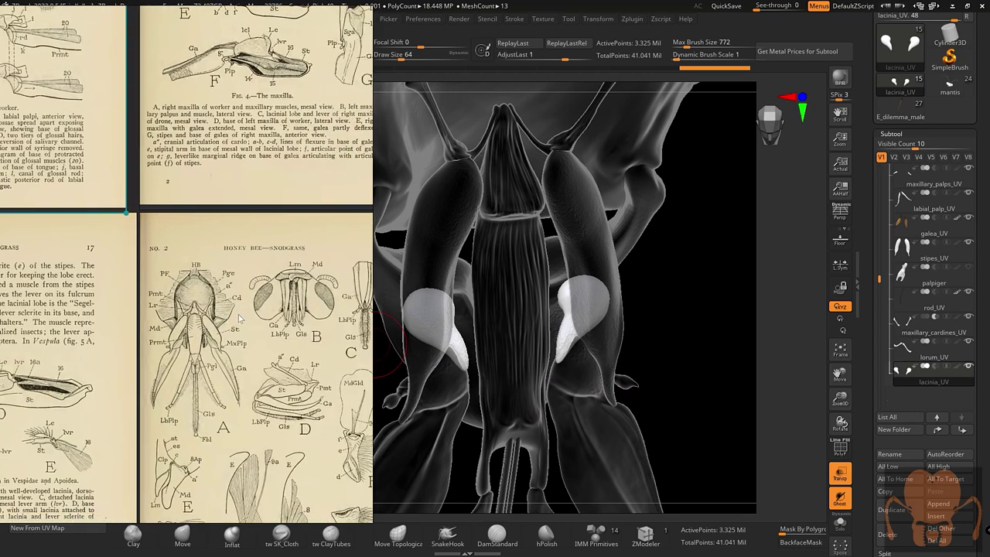
middle_drag(334, 353, 276, 302)
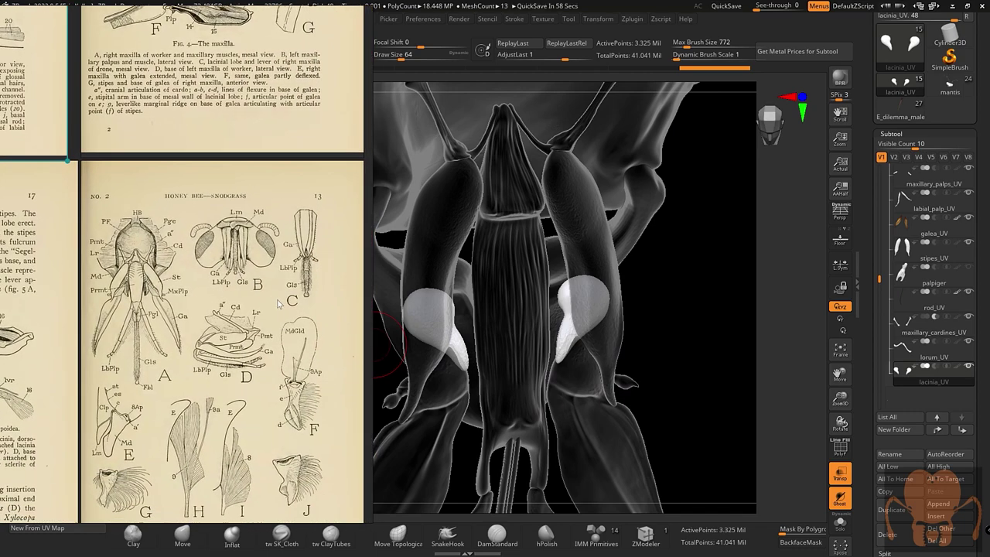
scroll(279, 304, up, 1)
scroll(283, 311, down, 4)
middle_drag(120, 184, 273, 387)
scroll(269, 364, down, 2)
Review the subtools in the mount_parts_extended folder, and frame the model from a new angle.
drag(671, 347, 676, 334)
drag(879, 278, 880, 246)
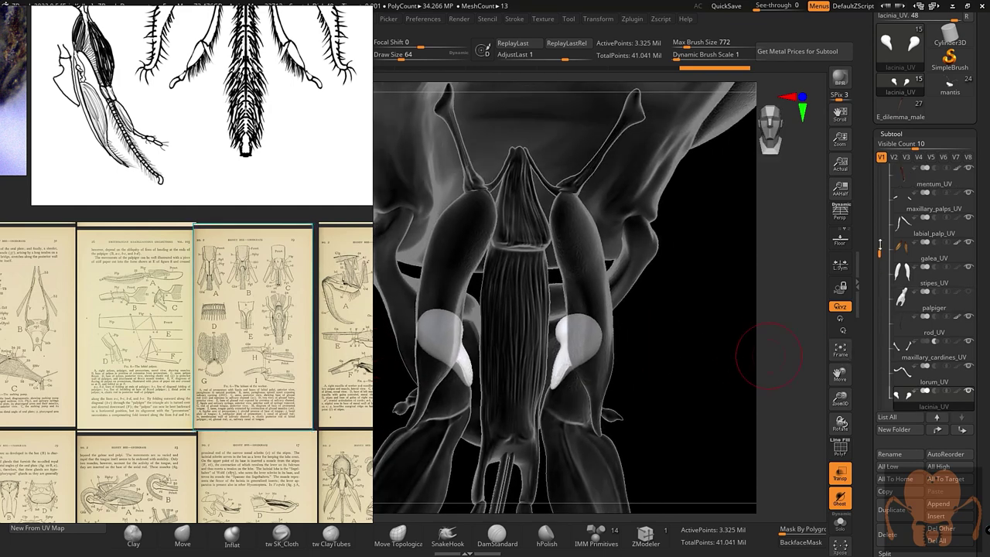
drag(879, 207, 880, 226)
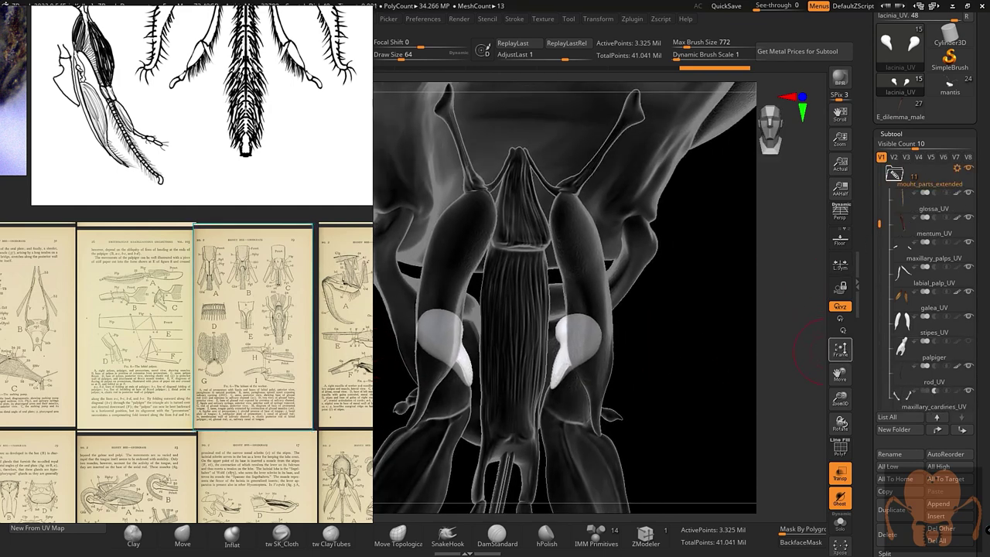
key(f)
drag(711, 335, 658, 299)
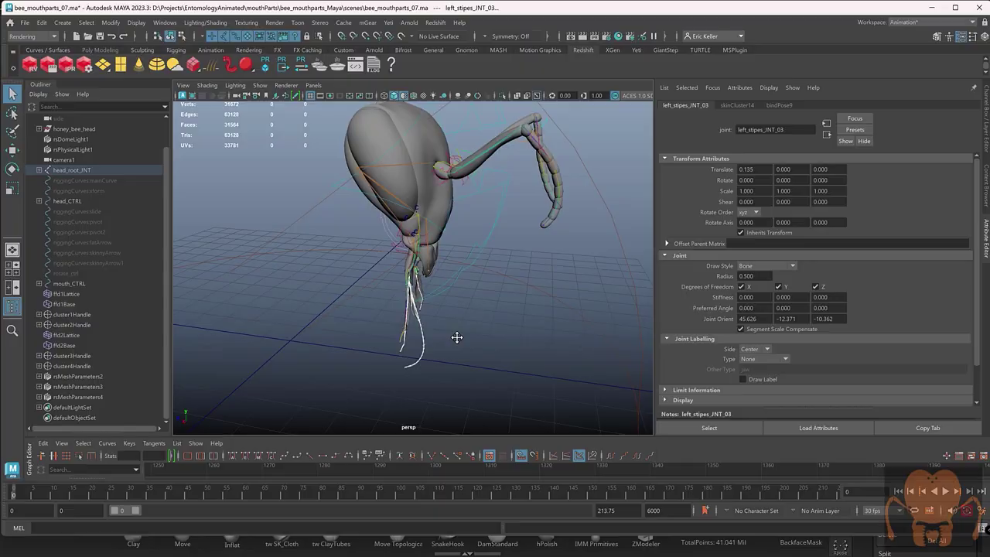
In Maya, inspect the rigged bee head, selecting head_CTRL and then mouth_CTRL with the Rotate tool.
alt+drag(457, 337, 328, 320)
click(458, 295)
scroll(374, 325, up, 7)
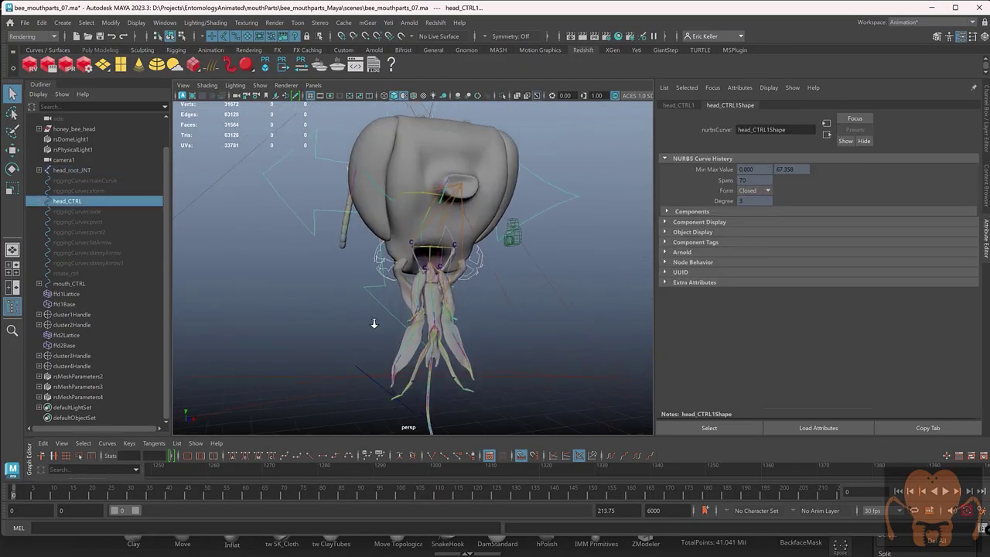
alt+drag(435, 329, 443, 303)
key(e)
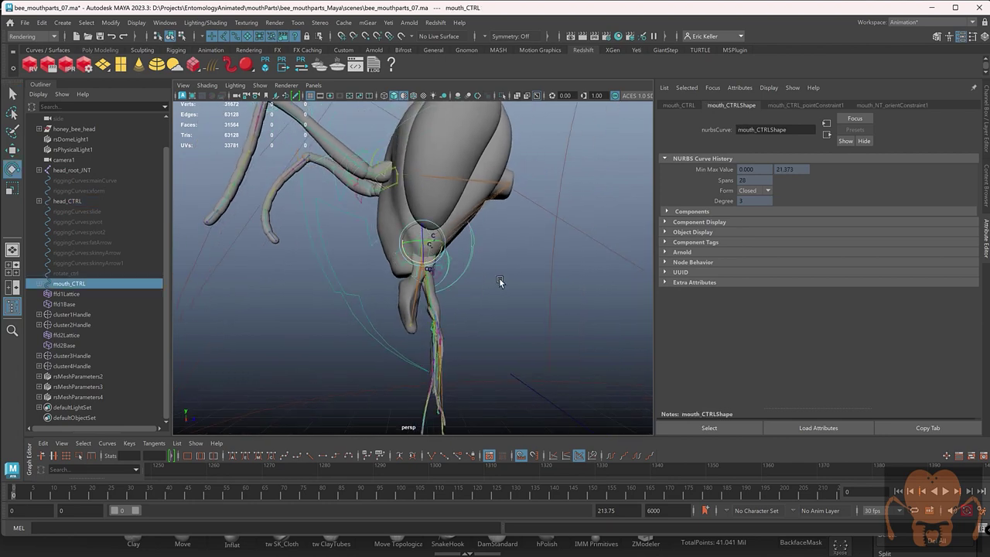
mouse_move(499, 278)
alt+mouse_down()
mouse_move(416, 272)
mouse_move(495, 283)
alt+mouse_up()
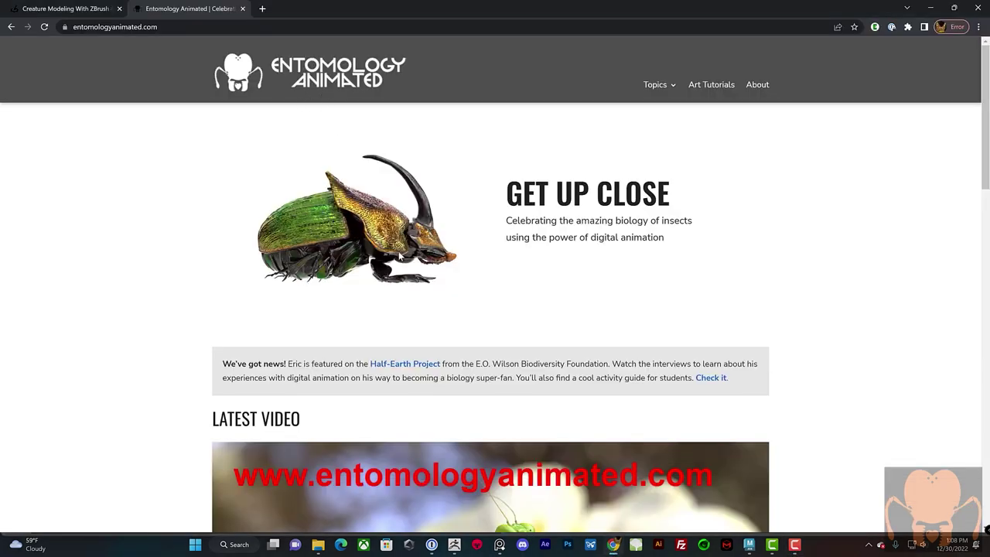
Browse the latest video and More to See sections of the Entomology Animated home page, and open Art Tutorials.
scroll(399, 255, down, 5)
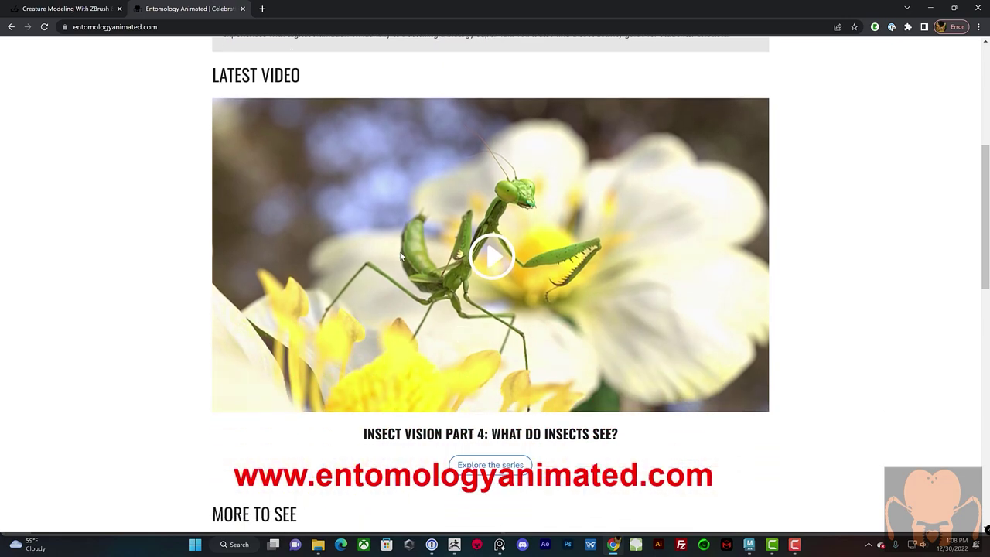
scroll(400, 255, down, 1)
scroll(400, 256, down, 4)
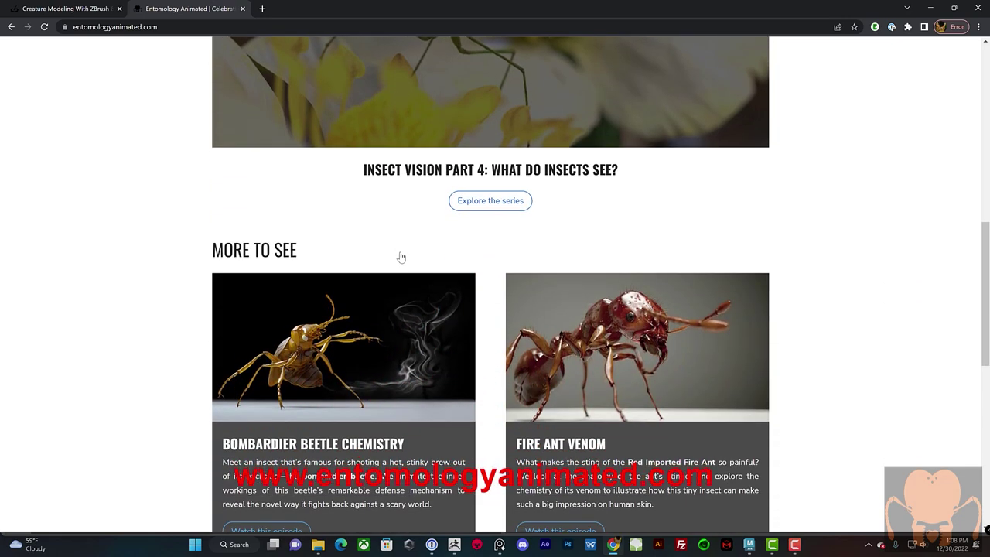
scroll(401, 257, up, 3)
scroll(402, 257, up, 7)
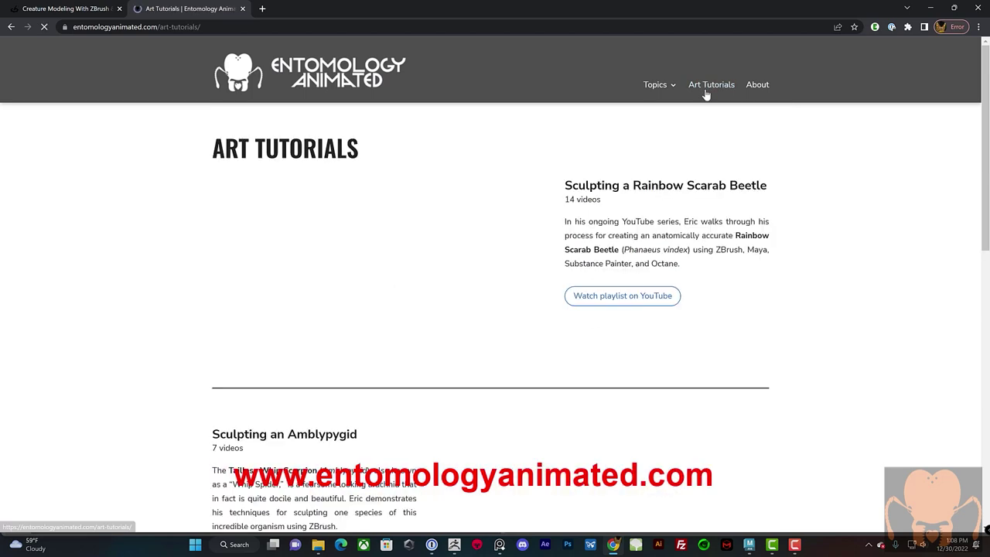
Look through the sculpting tutorial series listed on the Art Tutorials page.
scroll(578, 189, down, 3)
scroll(578, 190, down, 5)
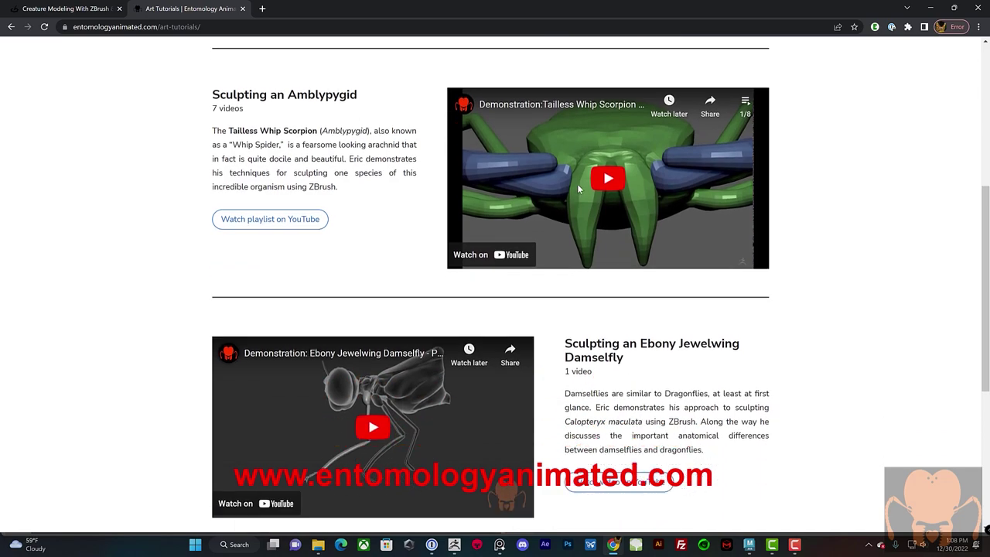
scroll(578, 189, up, 5)
scroll(579, 188, up, 3)
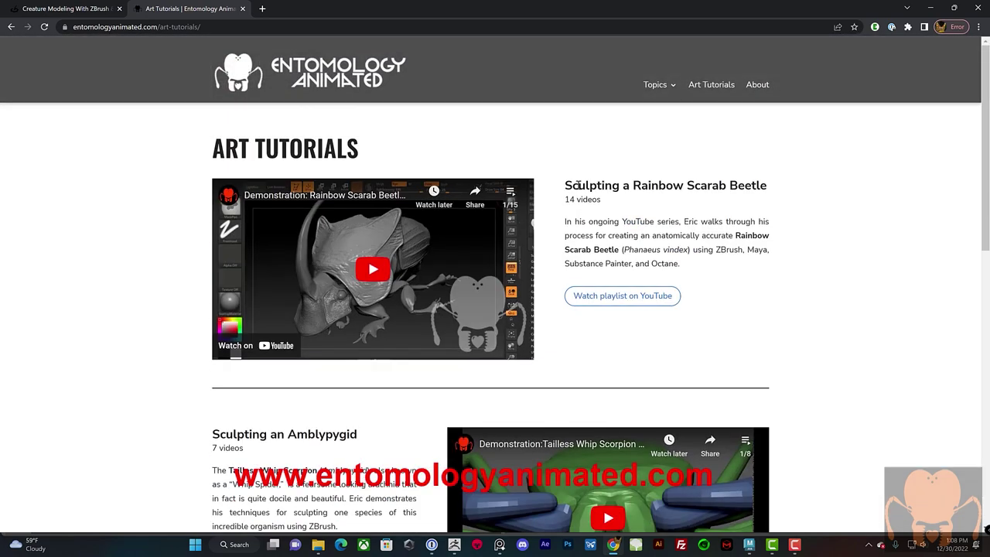
scroll(500, 123, down, 1)
Switch to the Gnomon Workshop page for Creature Modeling With ZBrush & Marmoset Toolbag, and review its description and chapter list.
click(98, 10)
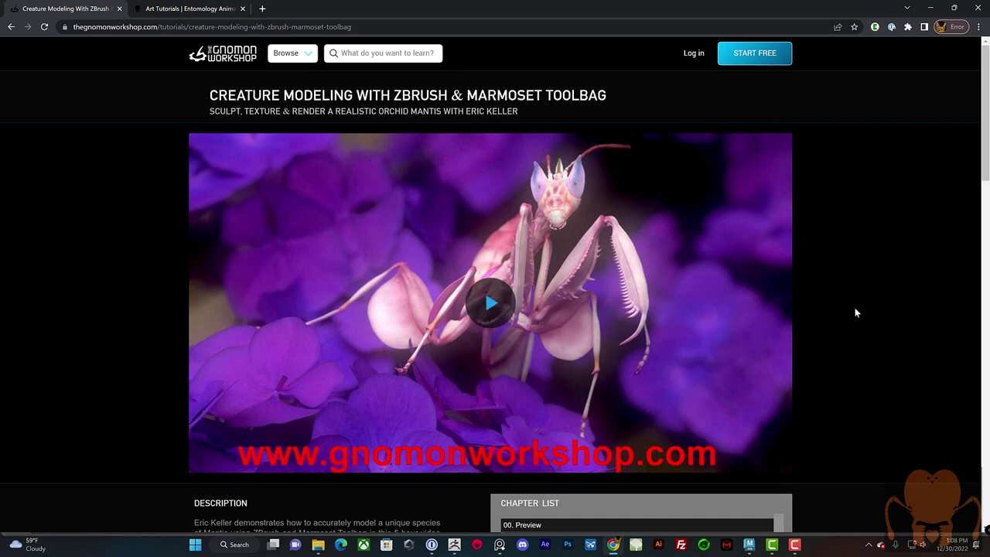
scroll(855, 313, down, 2)
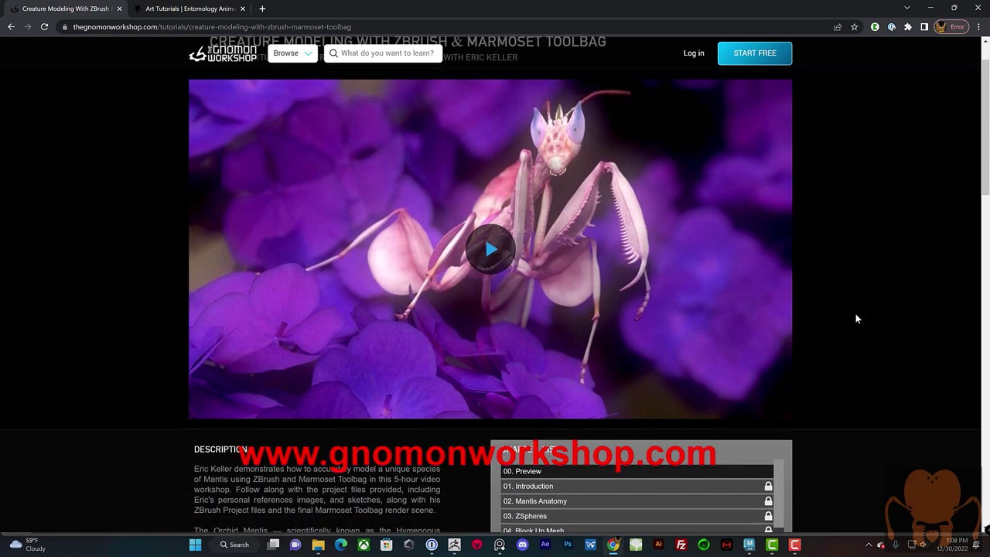
scroll(855, 315, down, 3)
scroll(855, 313, up, 1)
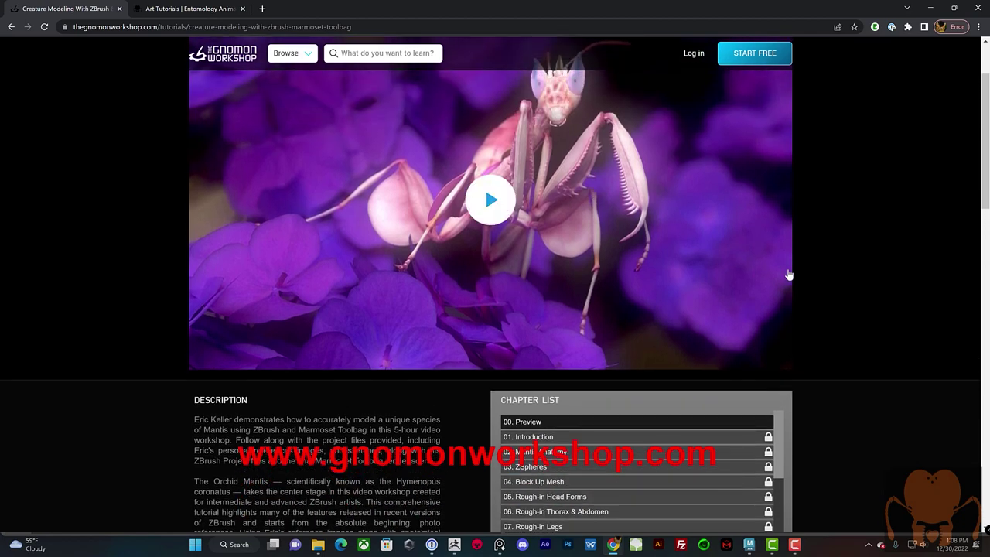
scroll(800, 283, down, 2)
scroll(809, 296, up, 2)
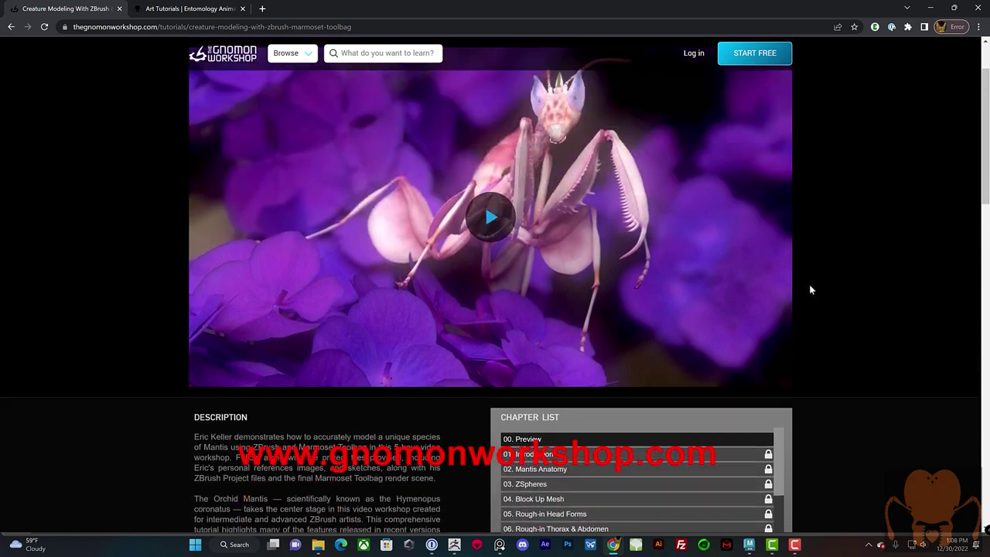
scroll(809, 289, up, 1)
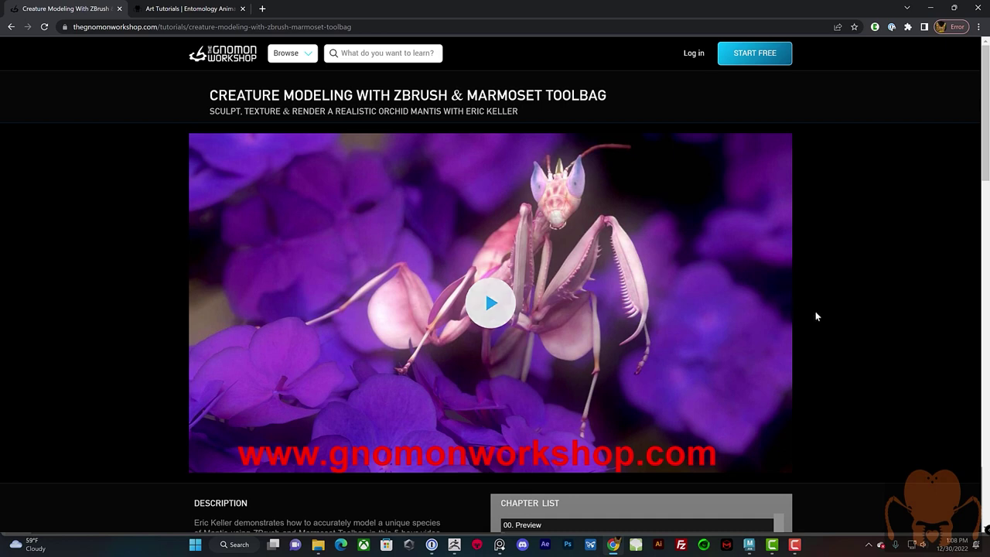